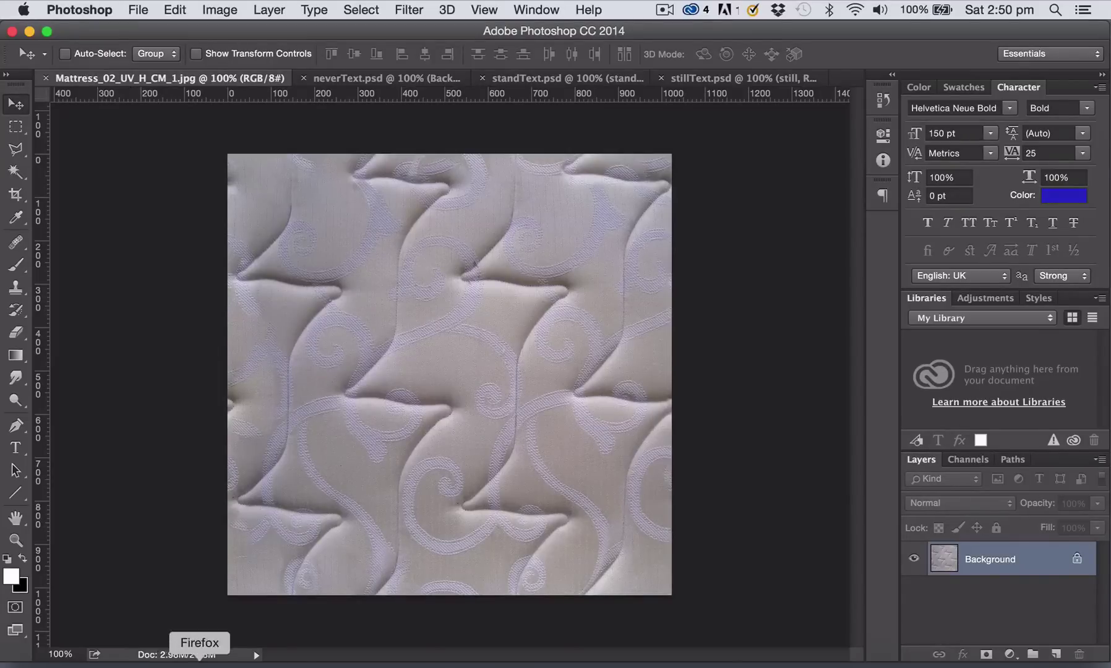
Switch to Firefox, which shows the maxTextures Fabric tiling textures page.
click(199, 665)
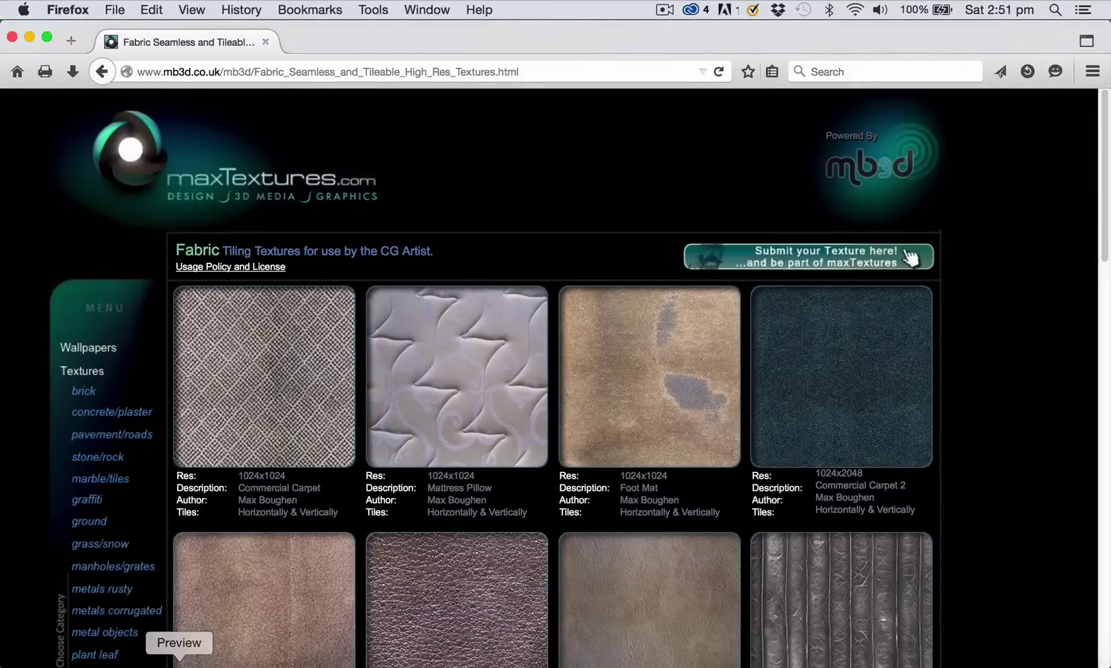
View the power-of-2 dimensions chart in Preview, then go back to the mattress image in Photoshop.
click(179, 664)
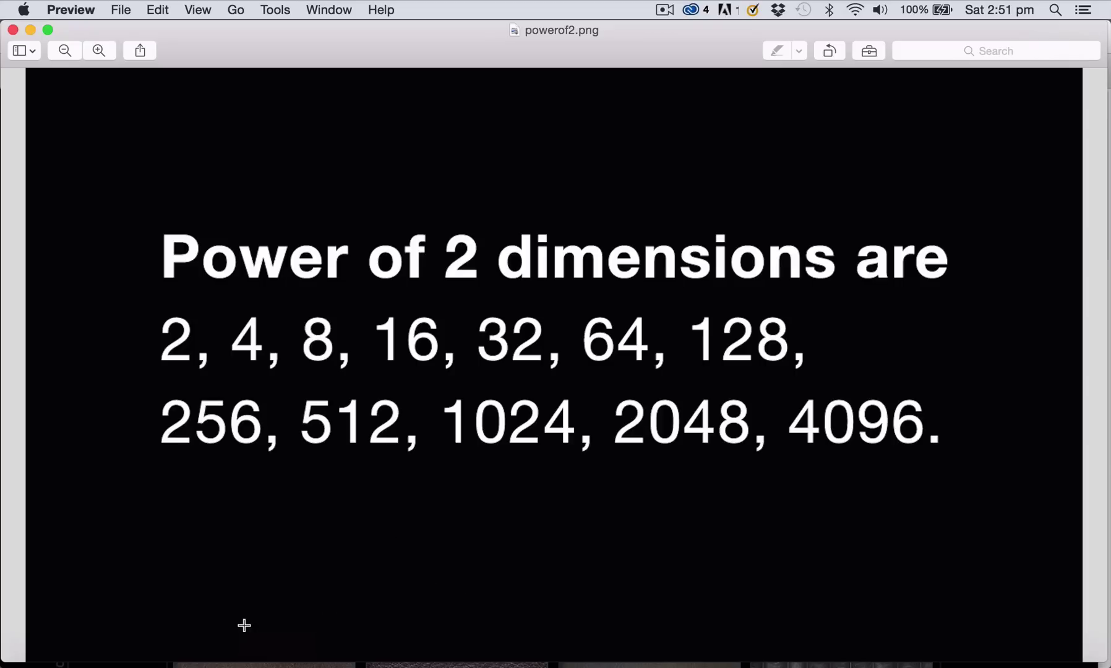
click(219, 664)
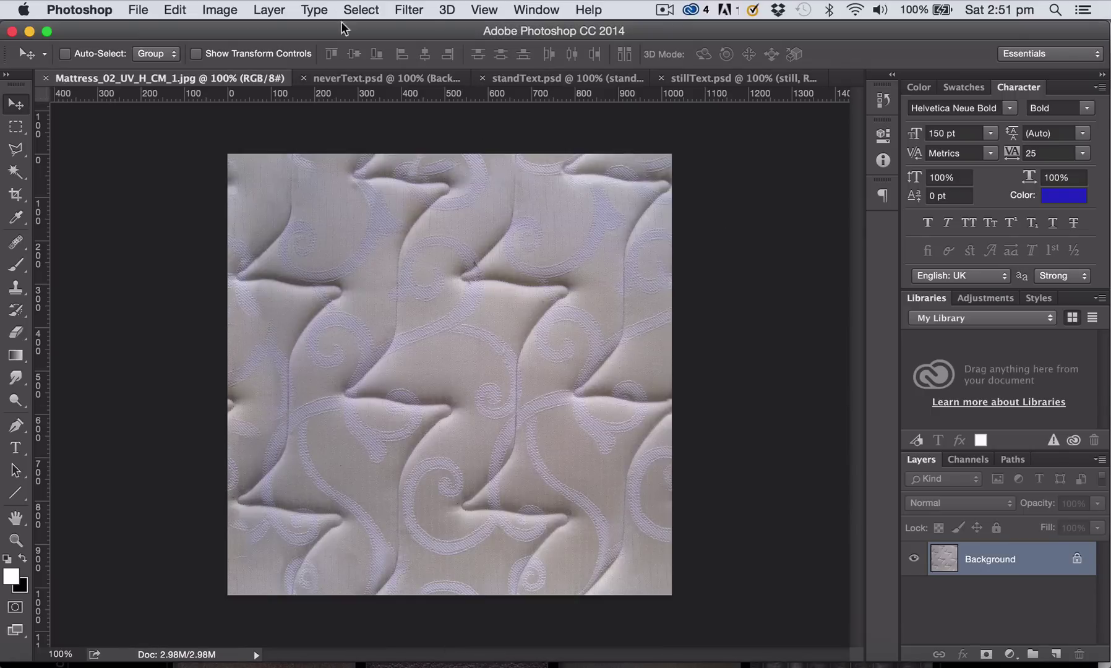
Change the image height from 1018 to 1024 px, making the texture 1024 × 1024.
click(220, 10)
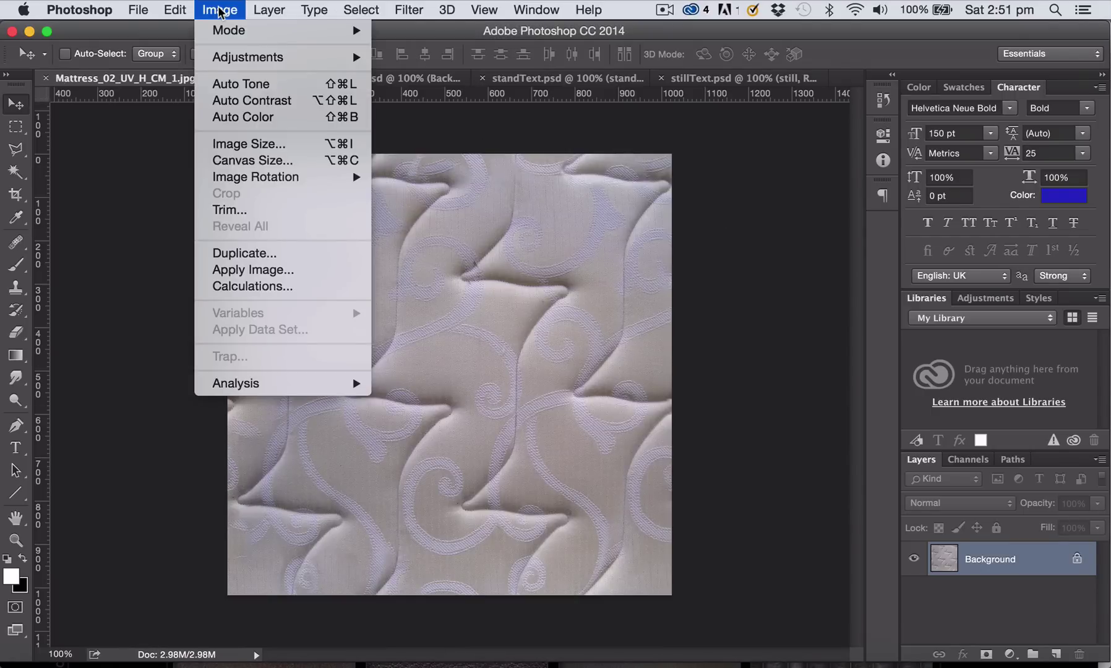
click(237, 146)
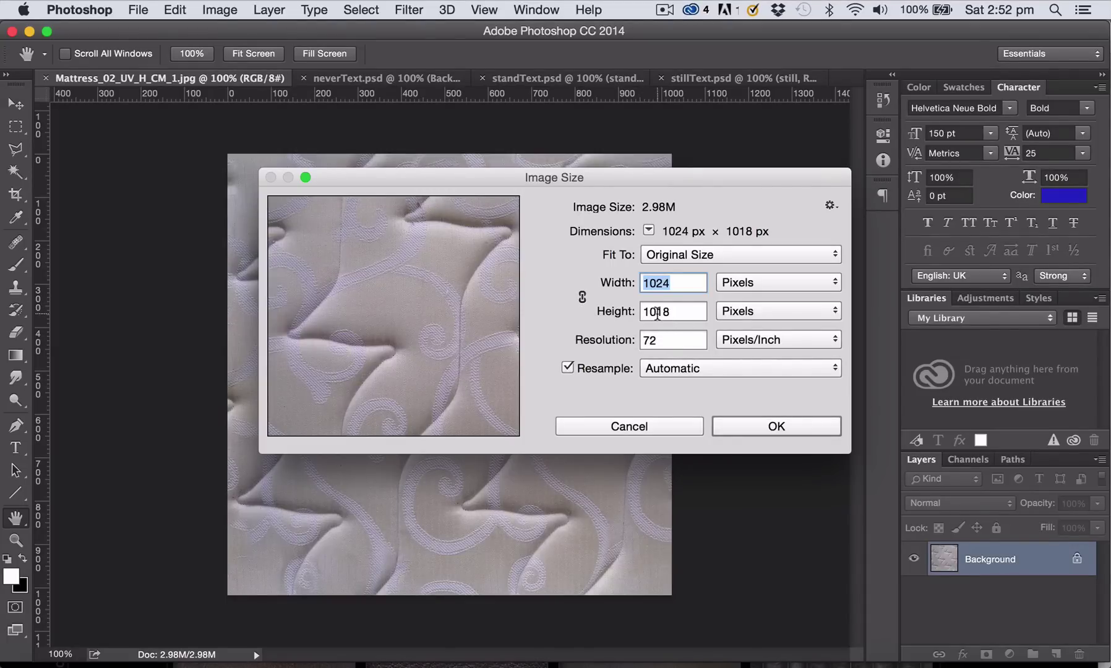
drag(656, 312, 671, 314)
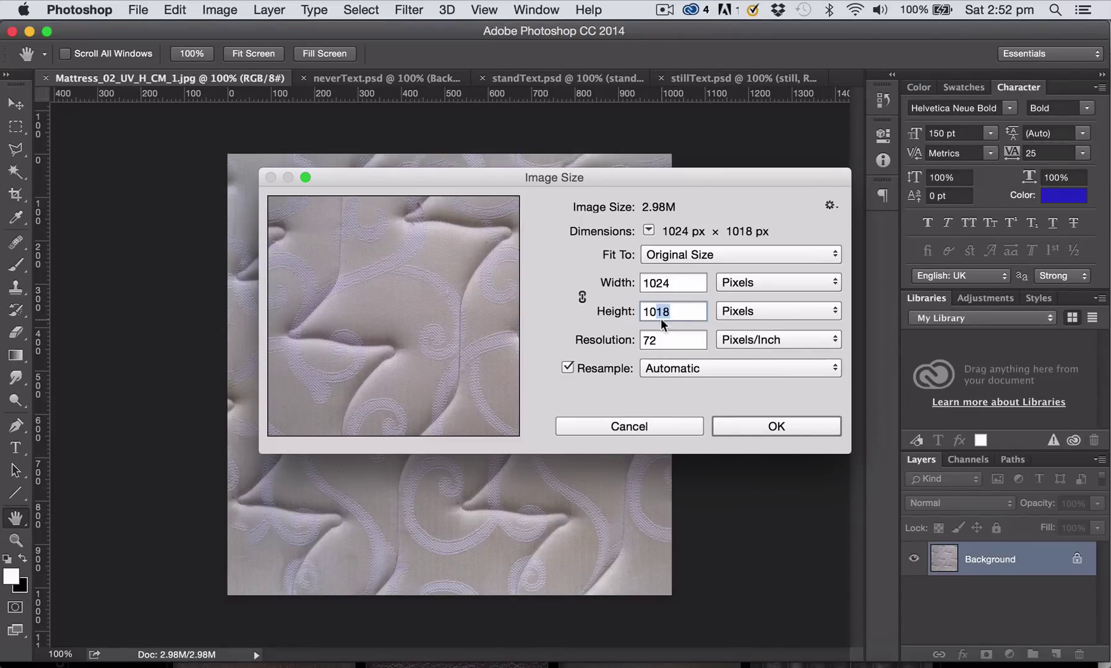
text(24)
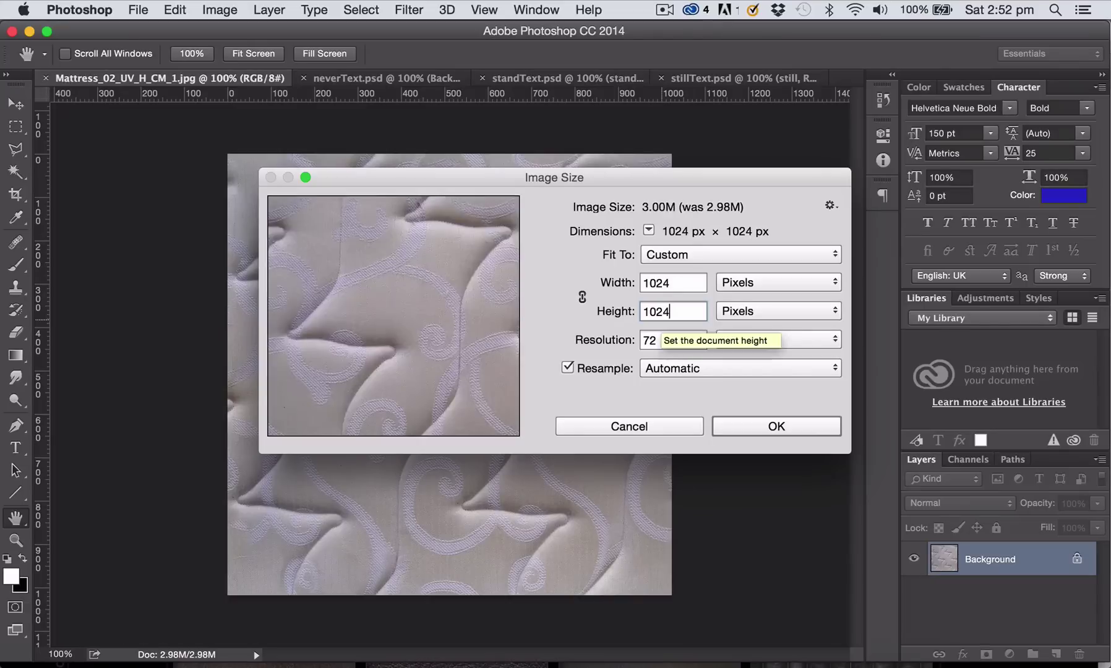
click(784, 426)
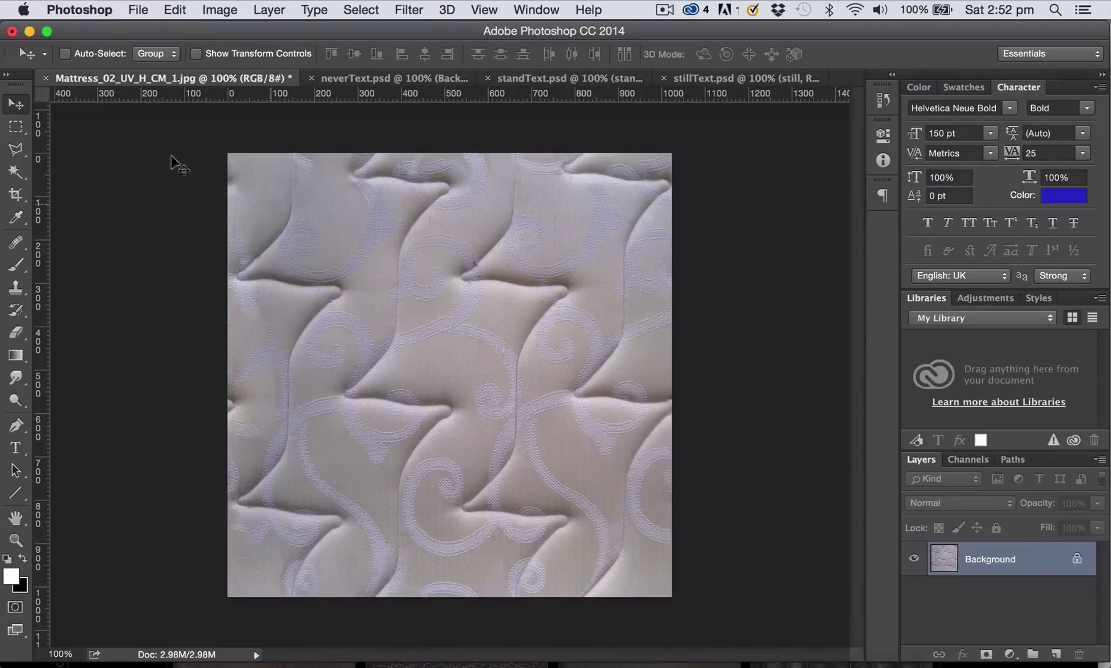
Save a Photoshop-format copy named Mattress_D.psd into the exercise files folder.
click(139, 11)
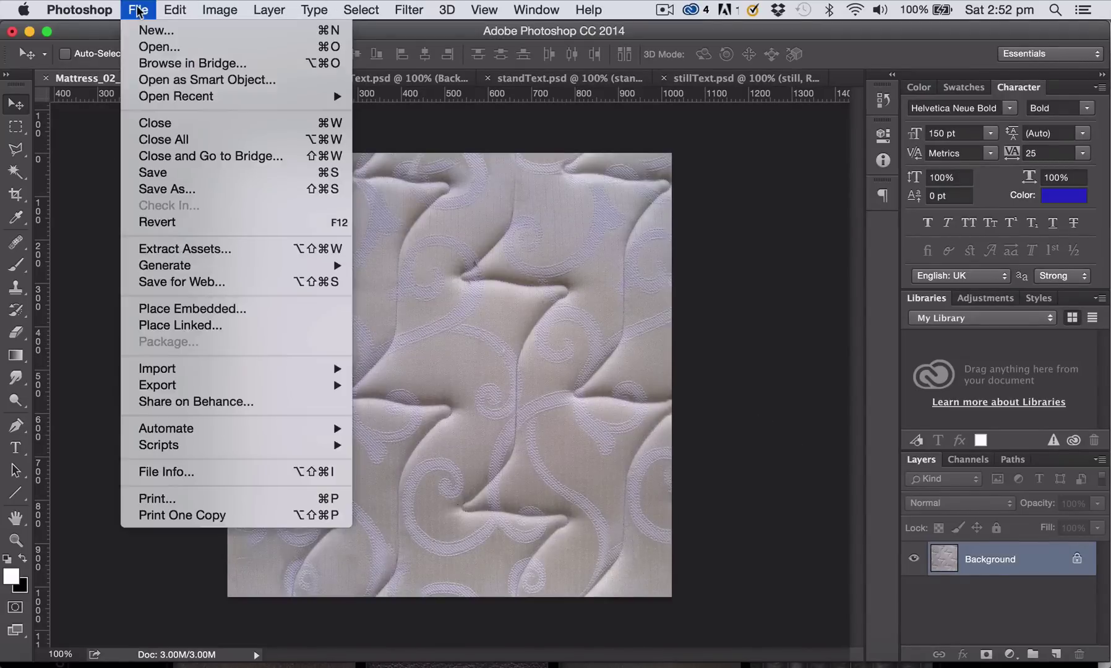
click(167, 190)
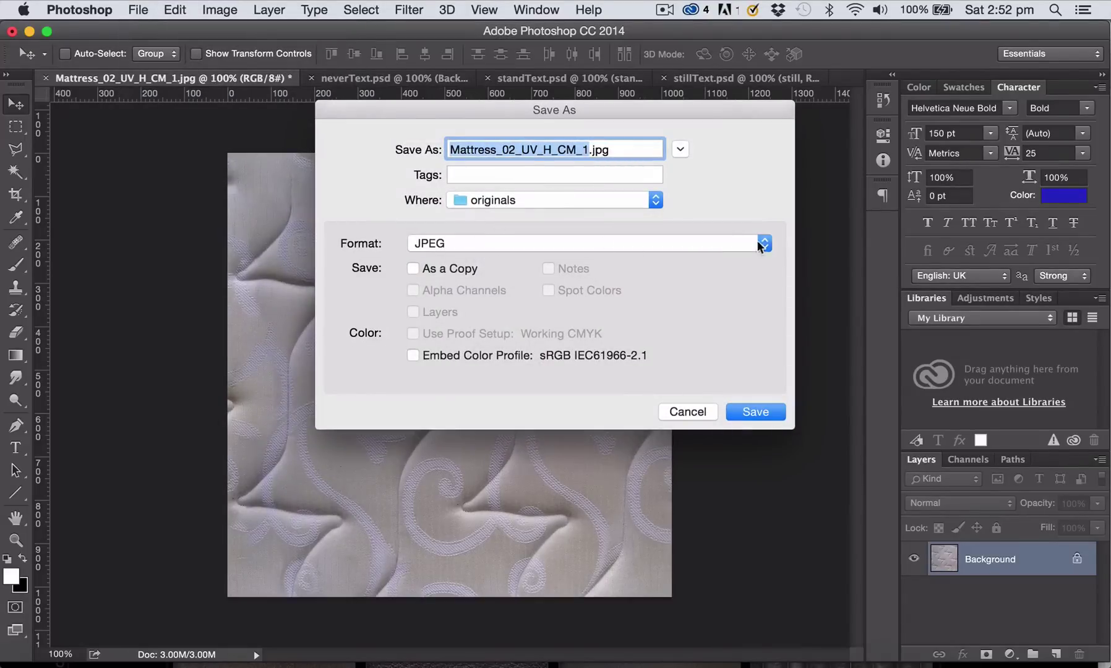
click(760, 245)
click(569, 140)
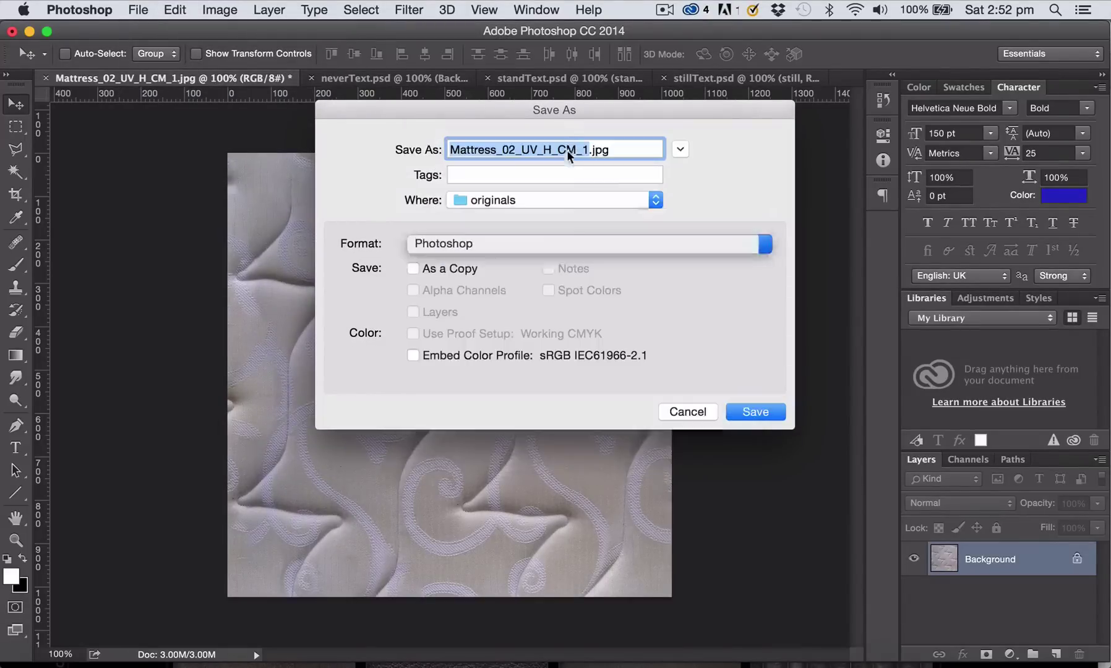
shift+click(505, 149)
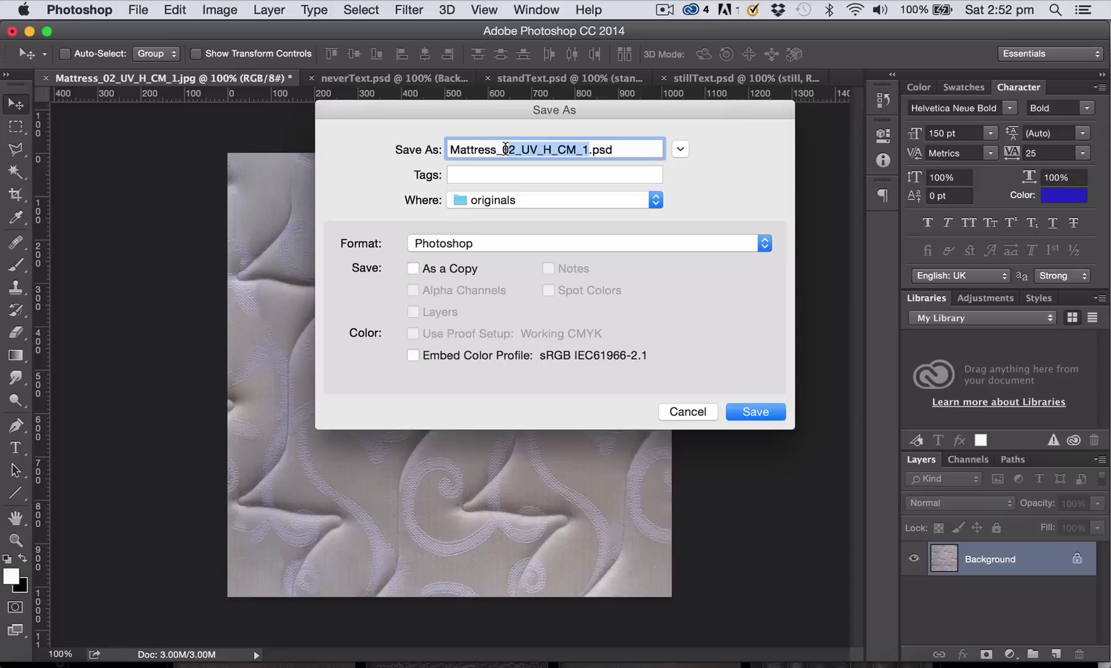
text(0)
key(BackSpace)
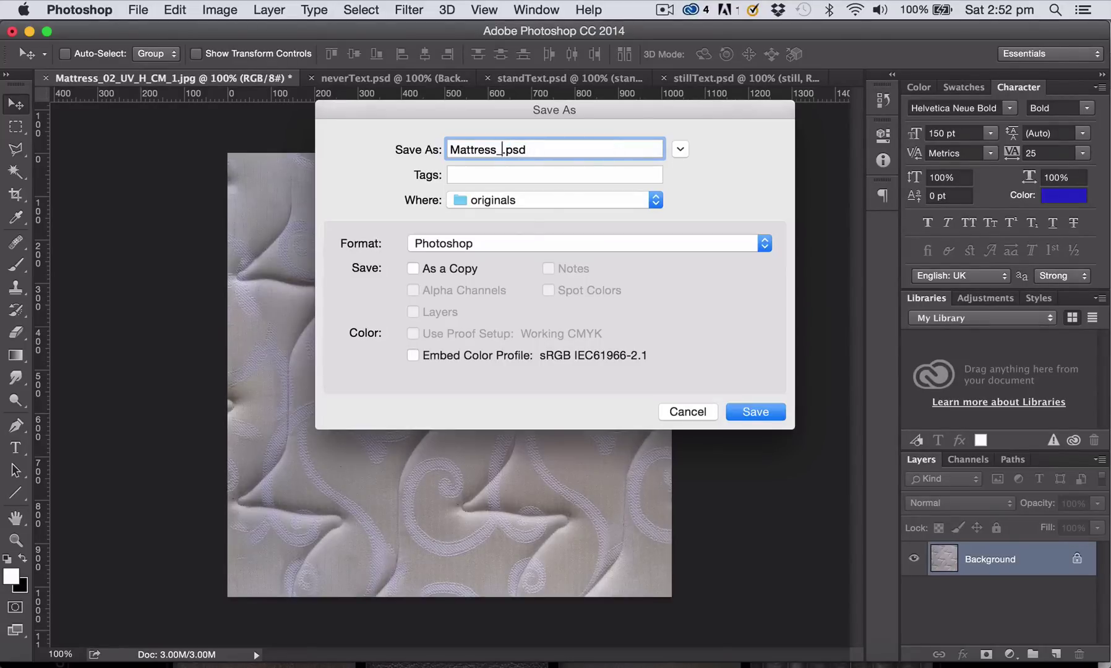
text(D)
click(563, 199)
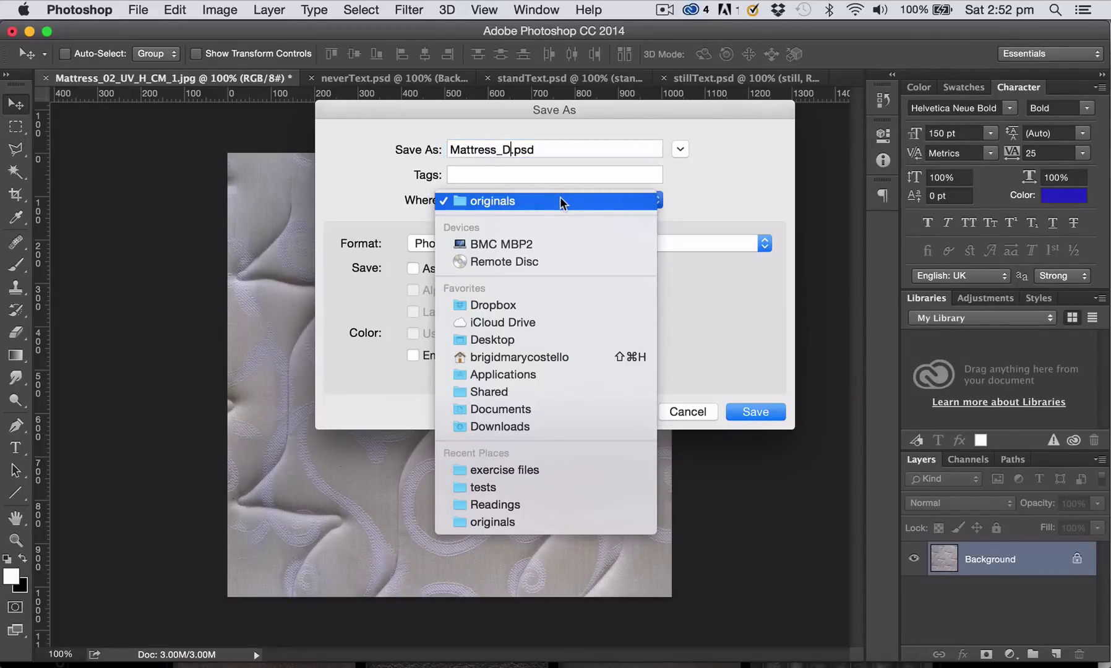
click(517, 475)
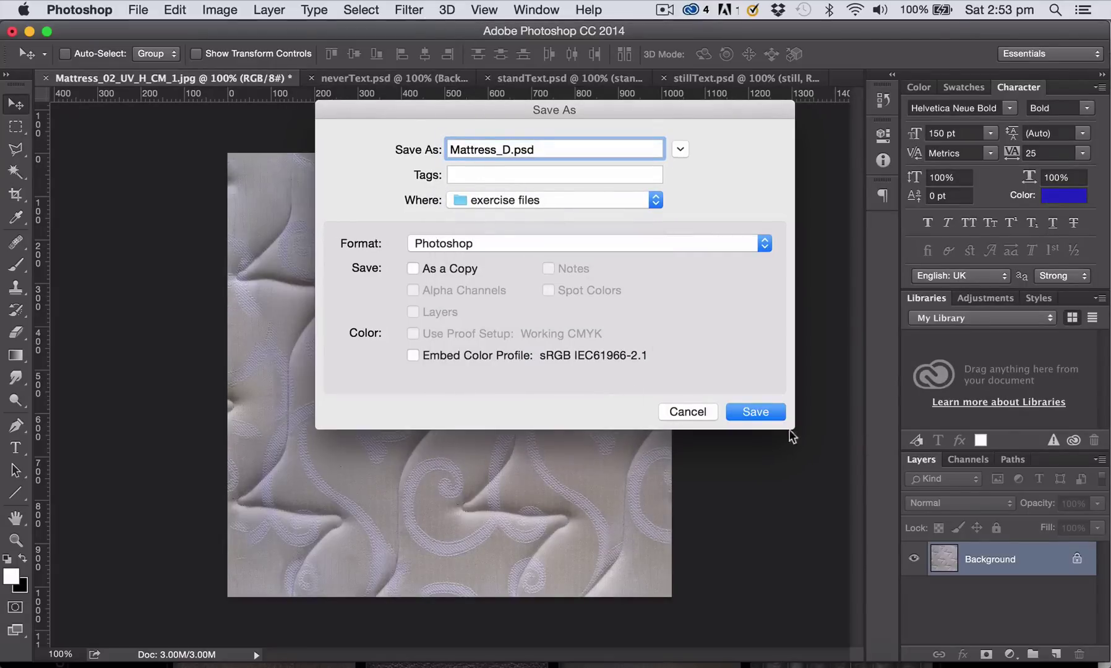
click(767, 411)
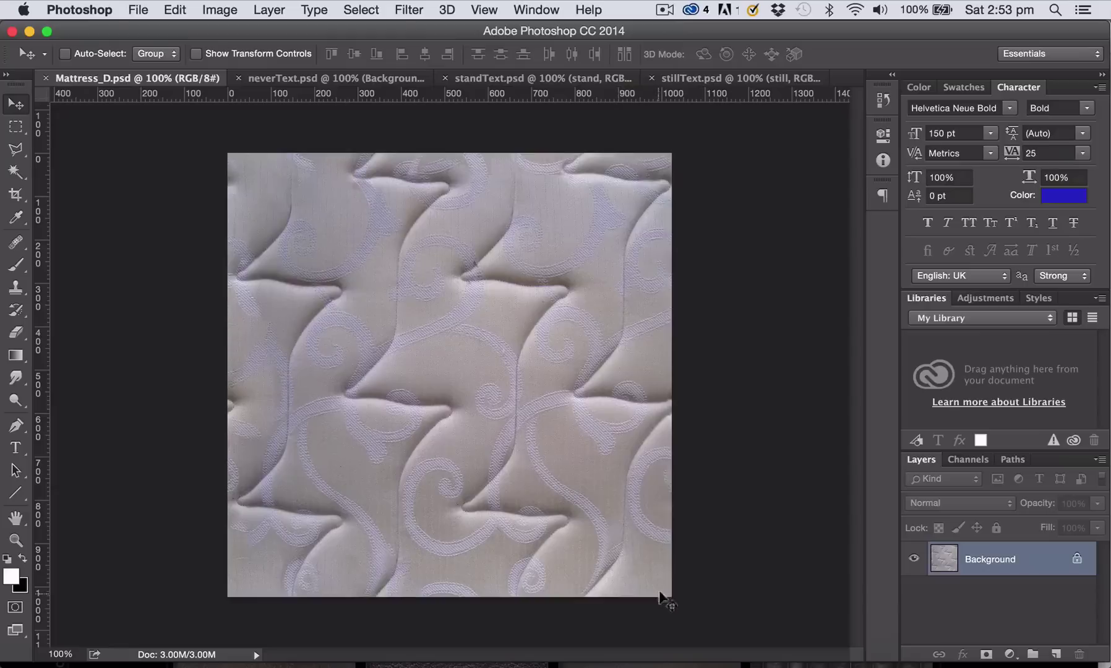
Open Filter > 3D > Generate Normal Map for Mattress_D.psd.
click(410, 10)
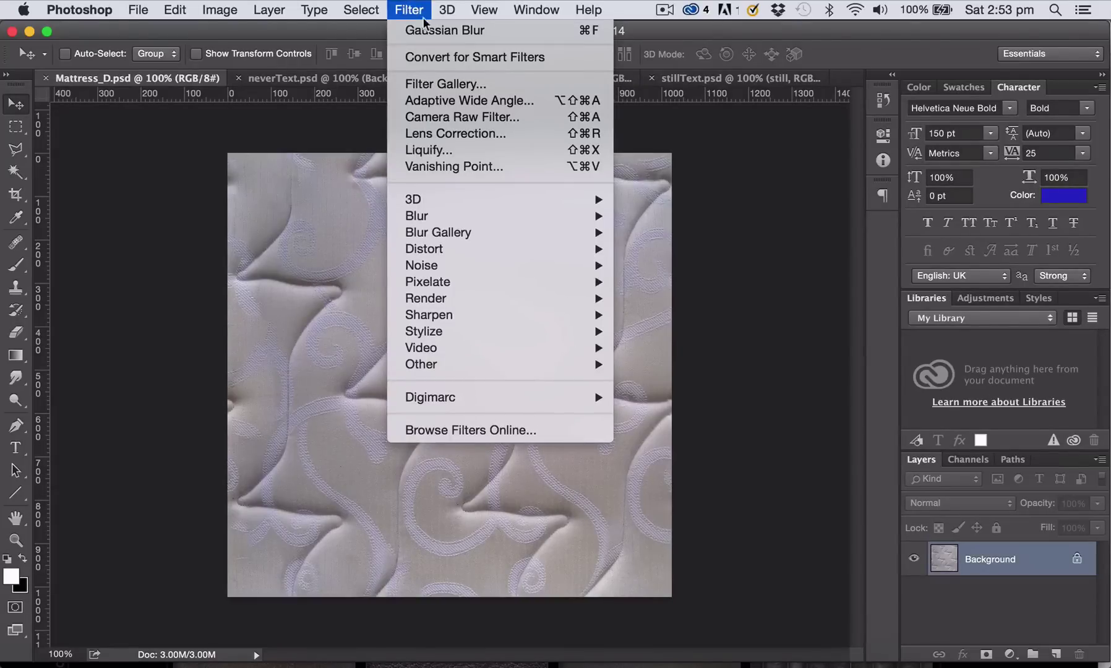
mouse_move(433, 204)
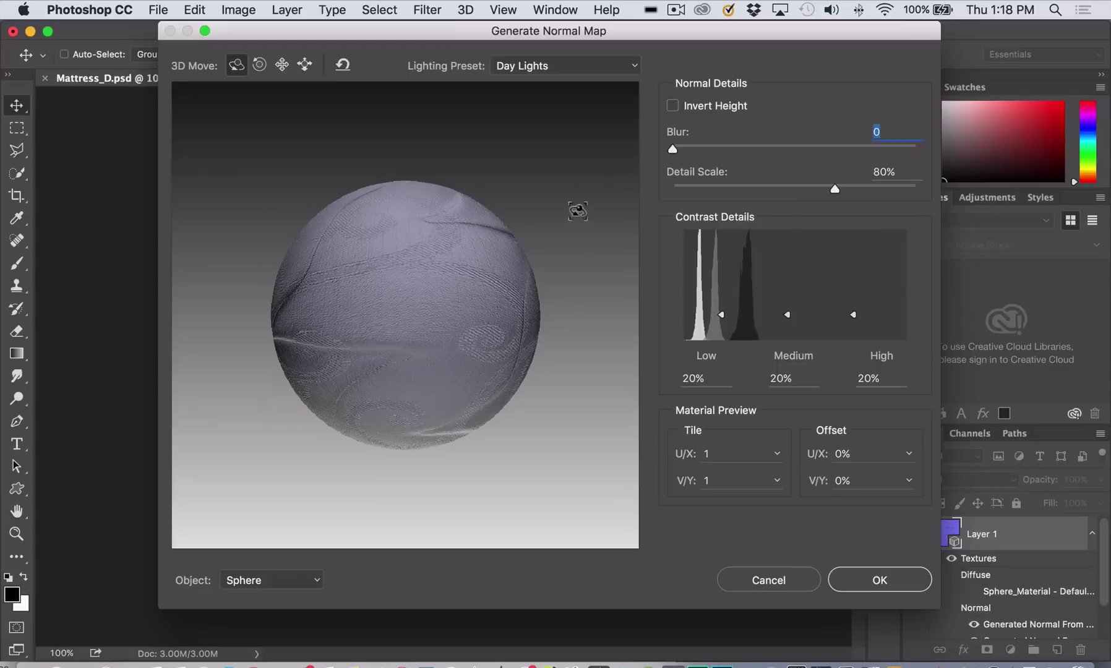
Preview the normal map as a Texture Map, set Blur to 0.5, and generate it.
click(315, 583)
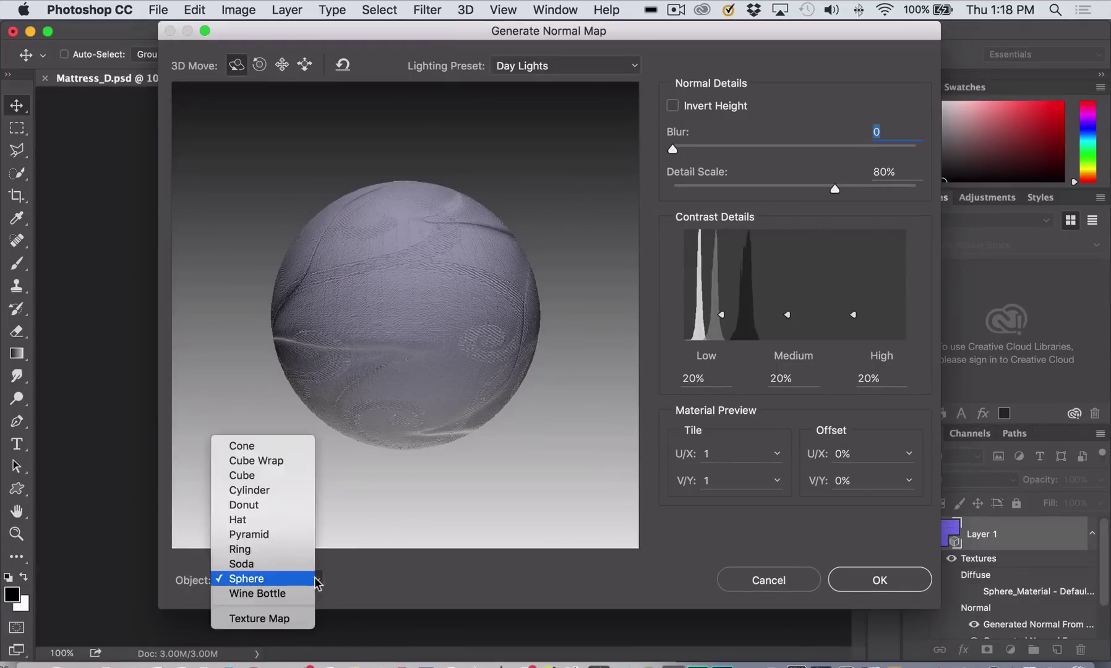
click(288, 619)
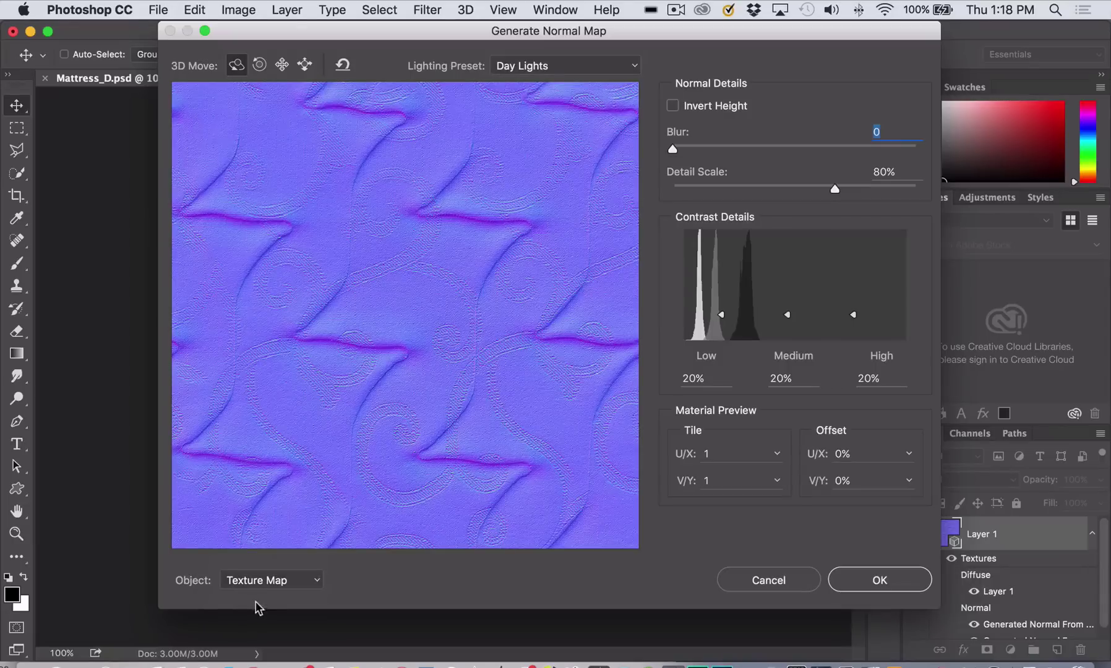
drag(672, 151, 674, 149)
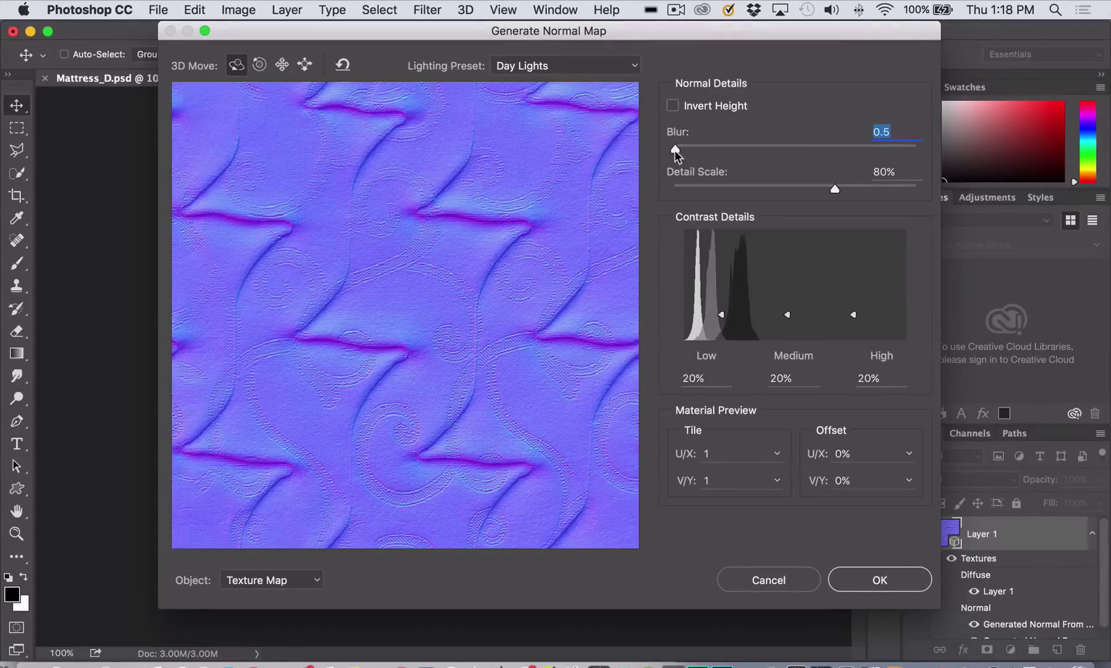
drag(676, 149, 665, 147)
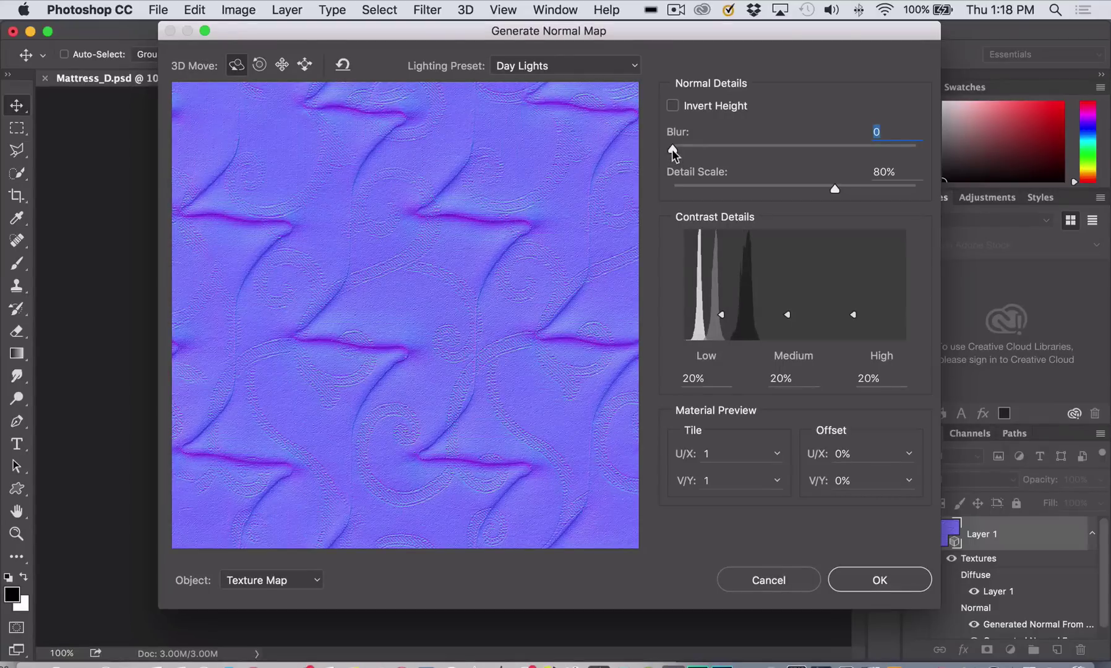
drag(672, 149, 674, 149)
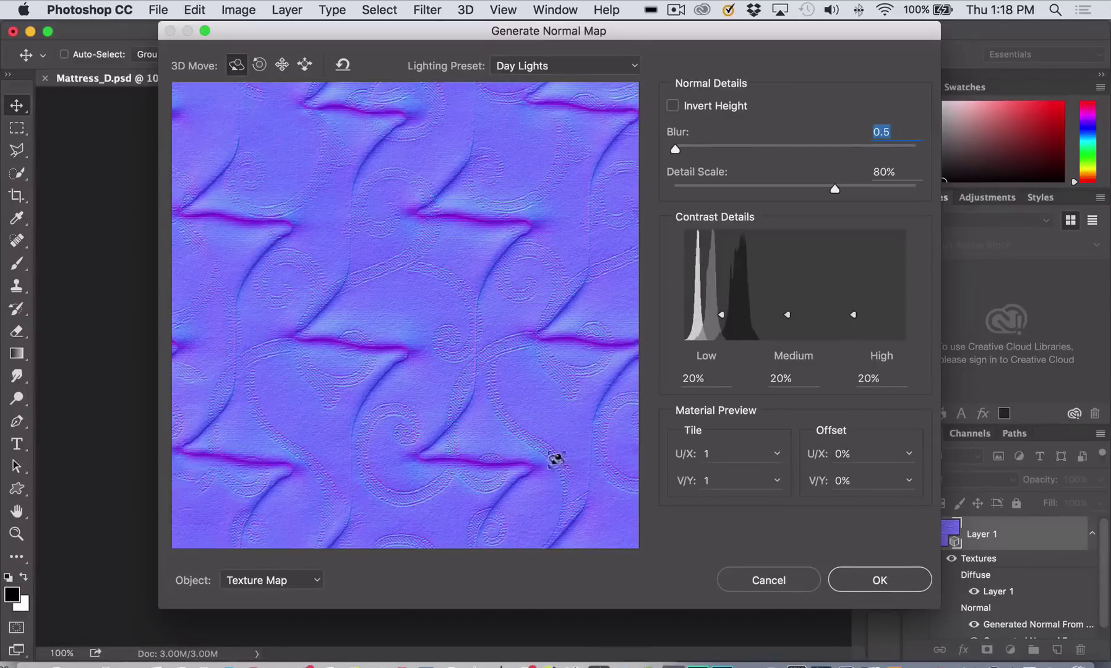
click(876, 582)
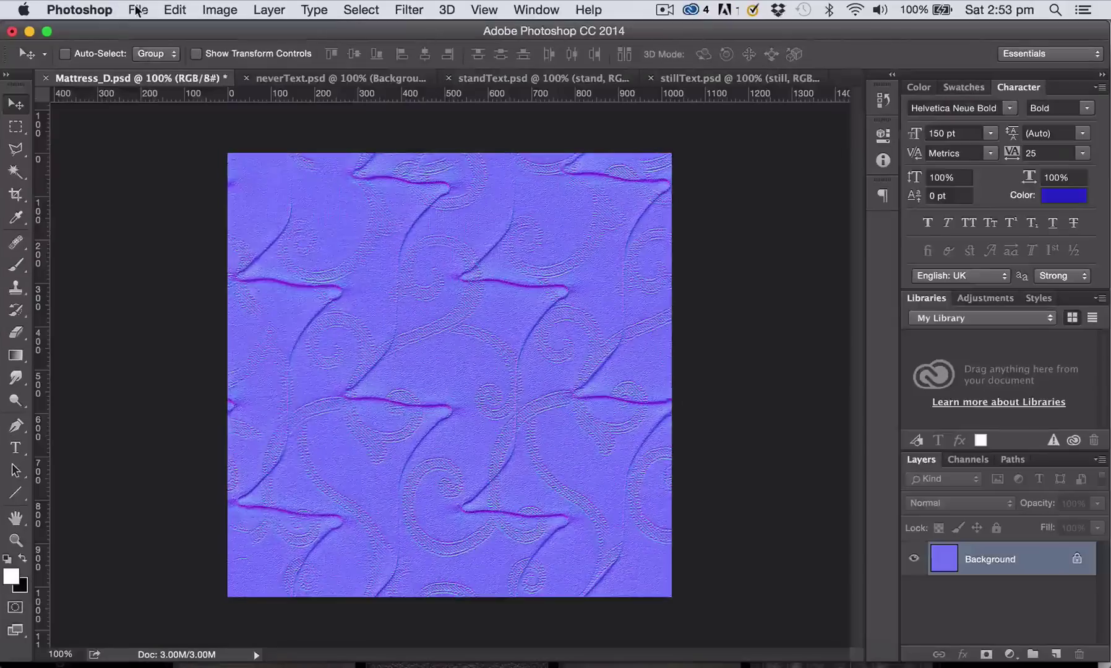
click(137, 10)
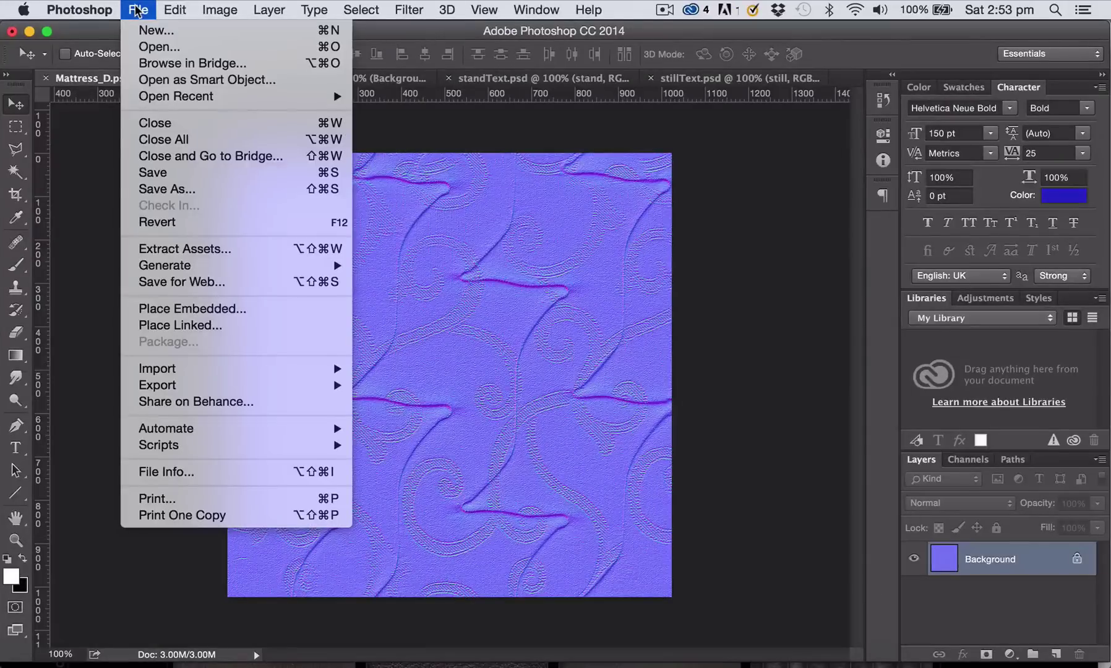
Save the normal map as Mattress_N.psd by changing the D in the name to N.
click(178, 197)
click(519, 150)
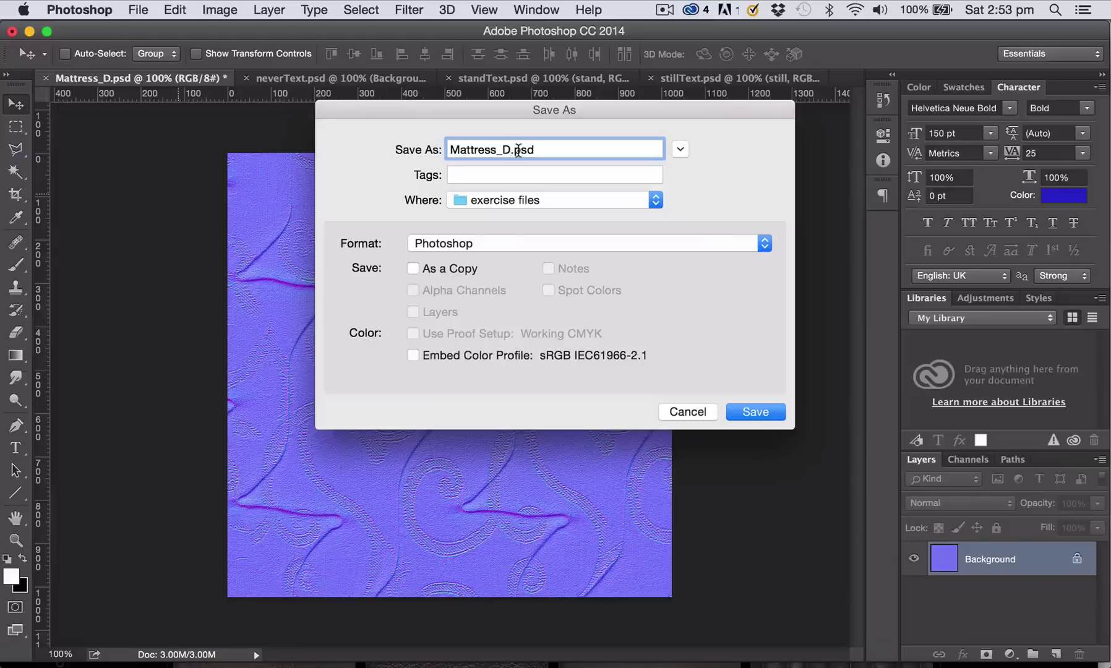
key(BackSpace)
text(N)
click(764, 411)
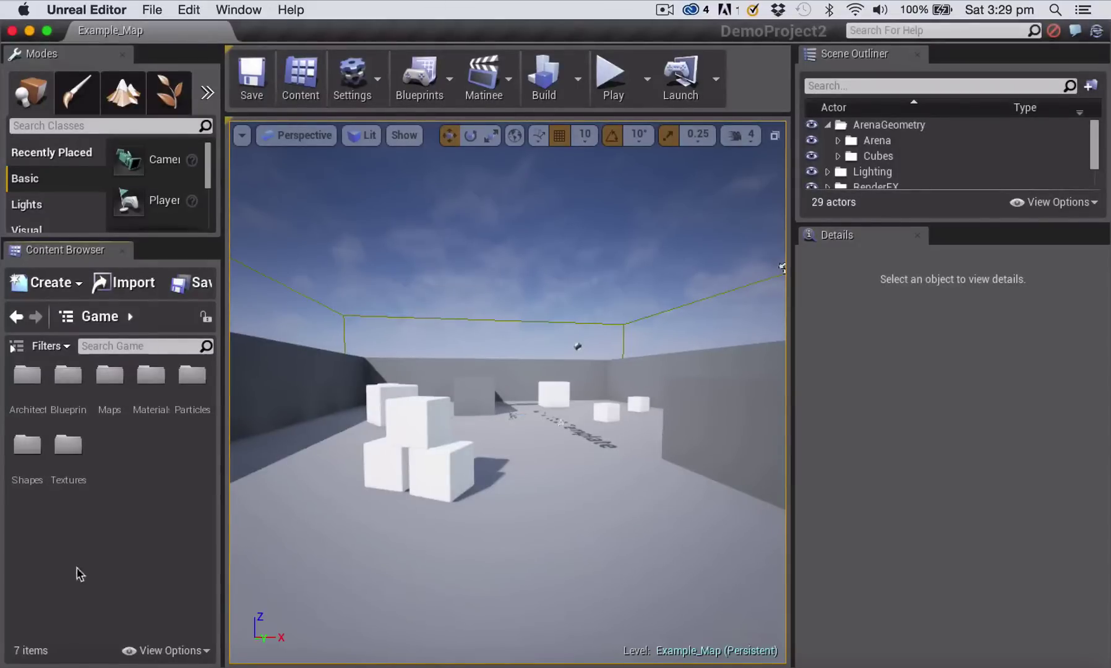
Add a new Content Browser folder named myImports and open it.
right_click(103, 534)
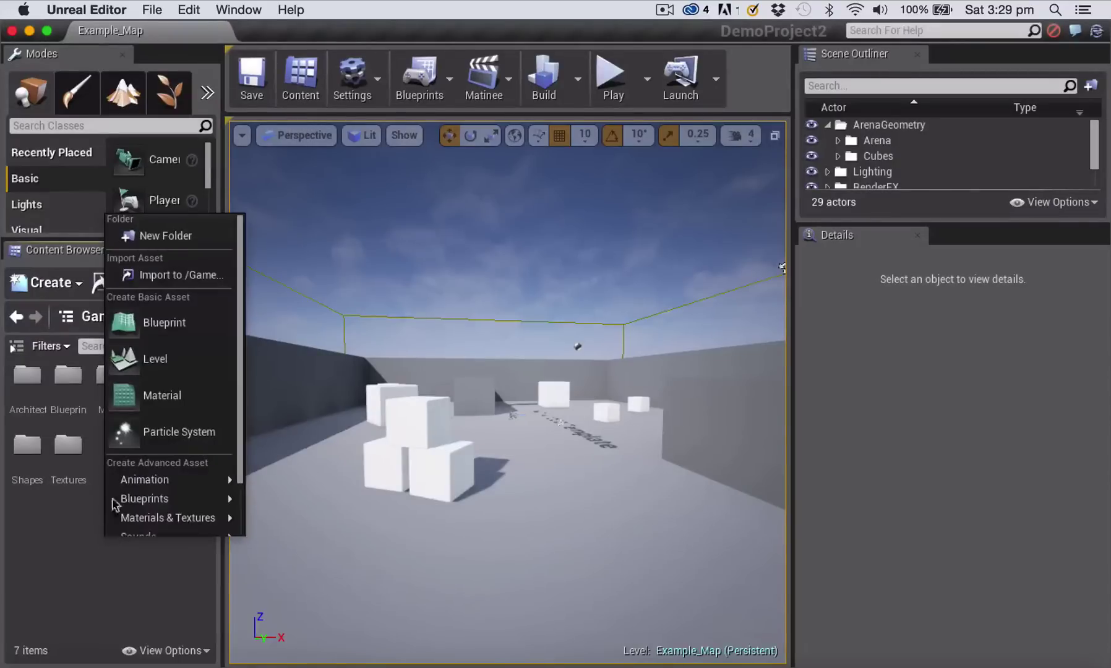
click(150, 238)
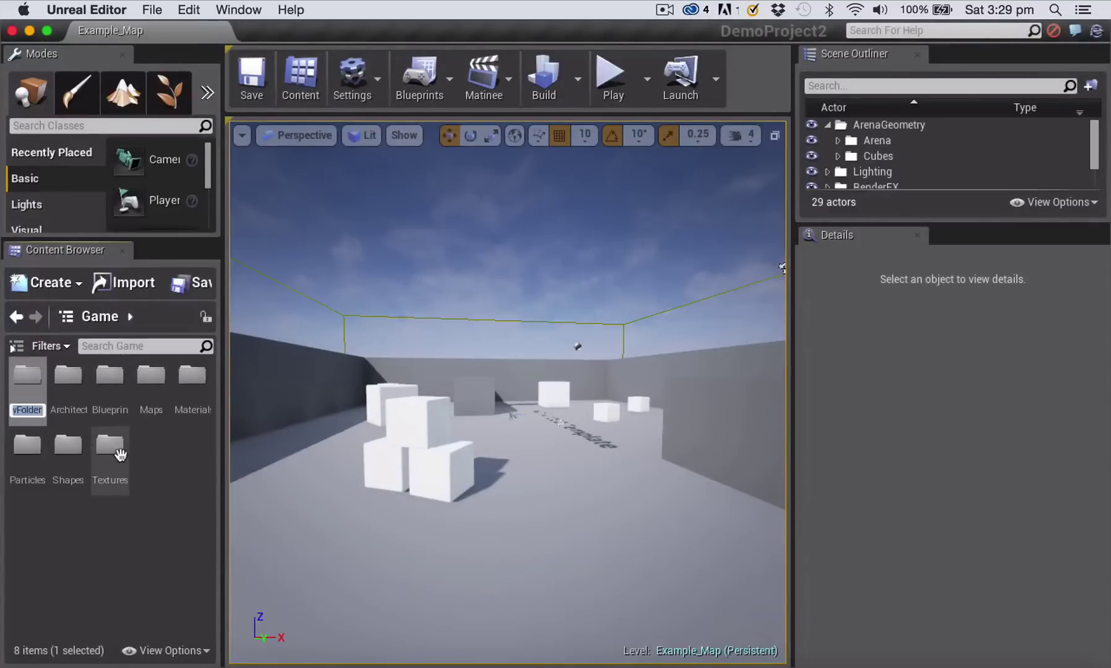
text(myIm)
text(ports)
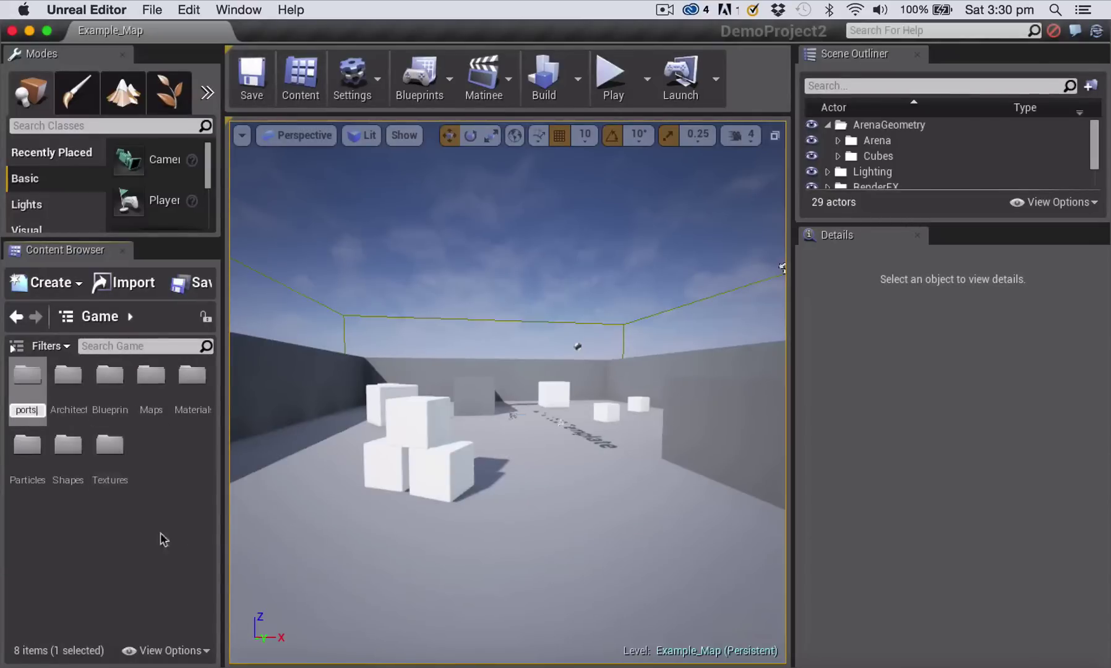
click(136, 530)
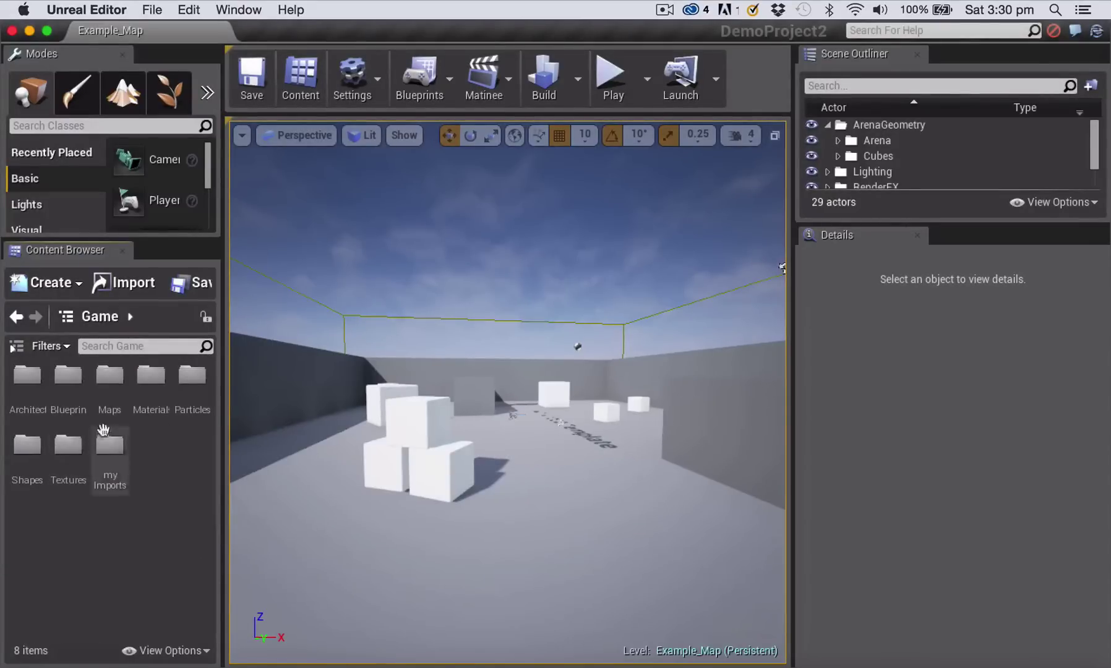
double_click(110, 444)
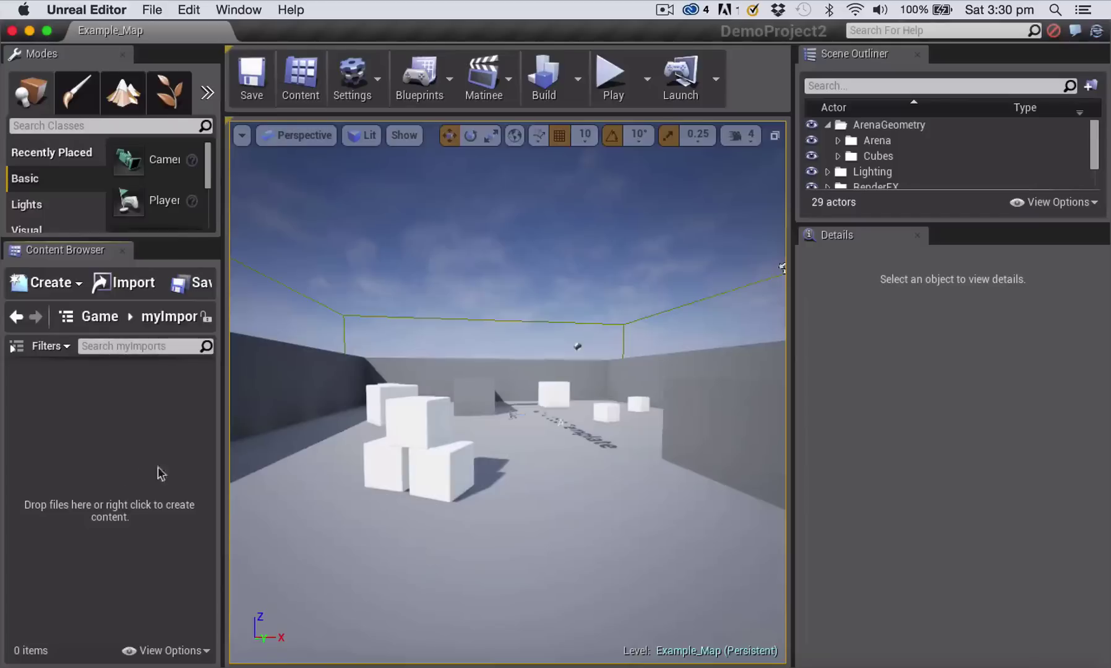
Import Mattress_N.psd and Mattress_D.psd from the exercise files folder into myImports.
click(127, 282)
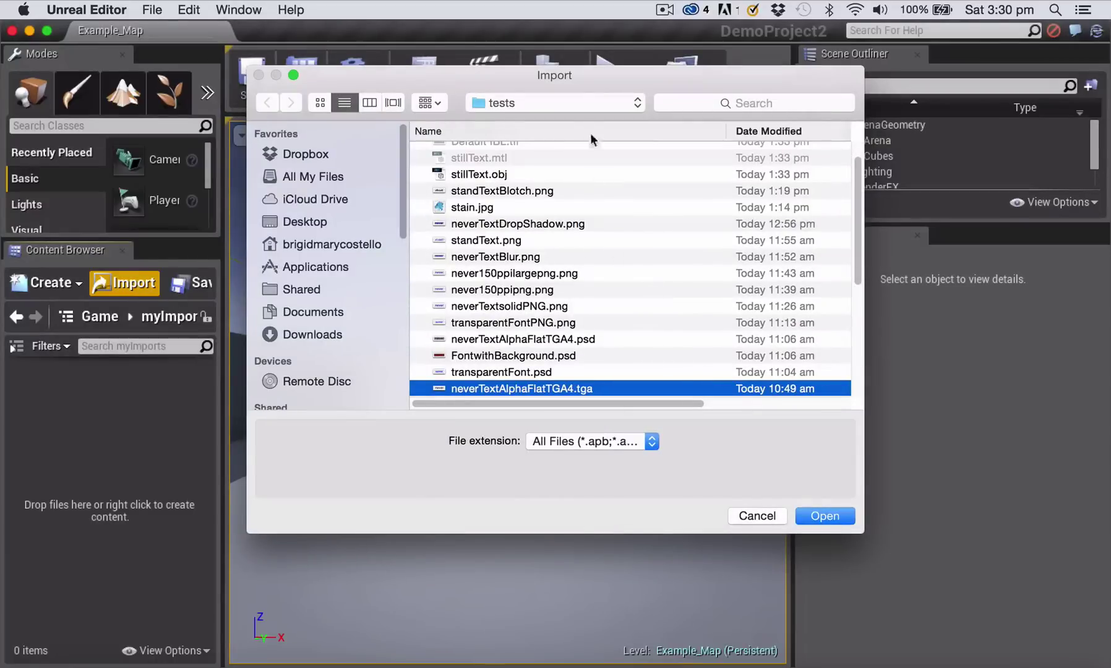
click(562, 103)
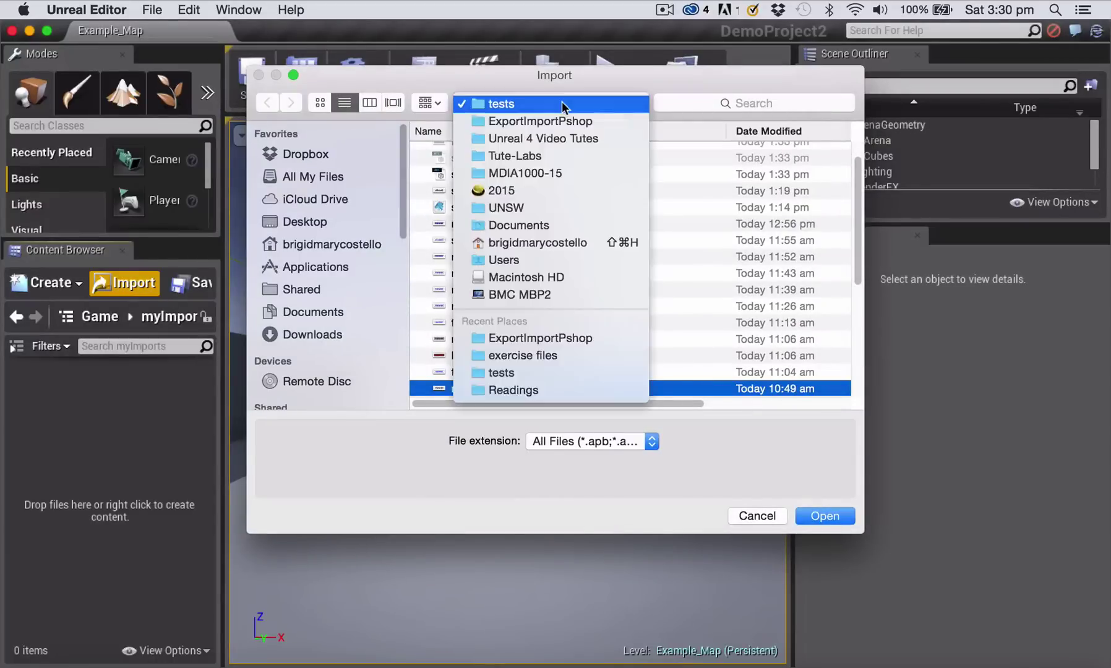
click(565, 356)
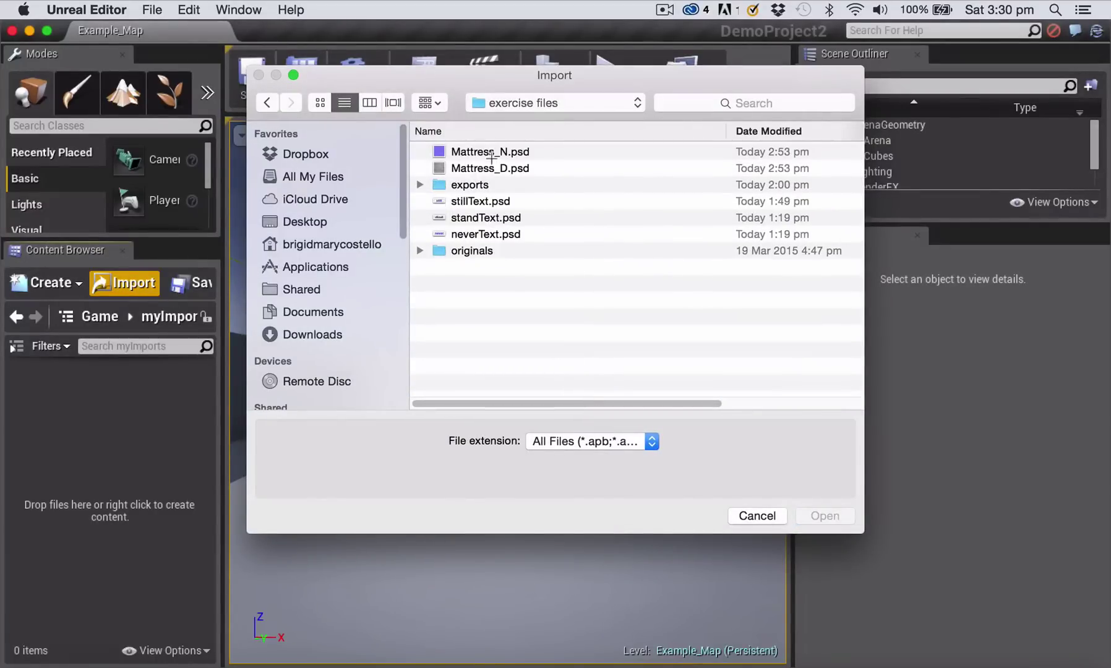
click(491, 152)
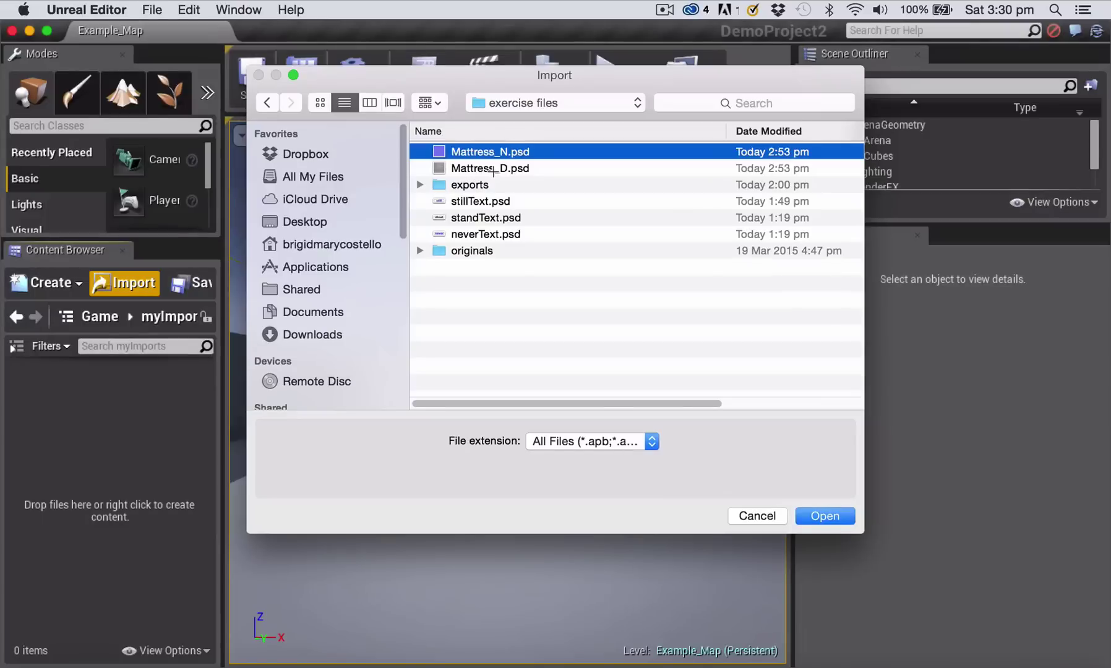
shift+click(493, 168)
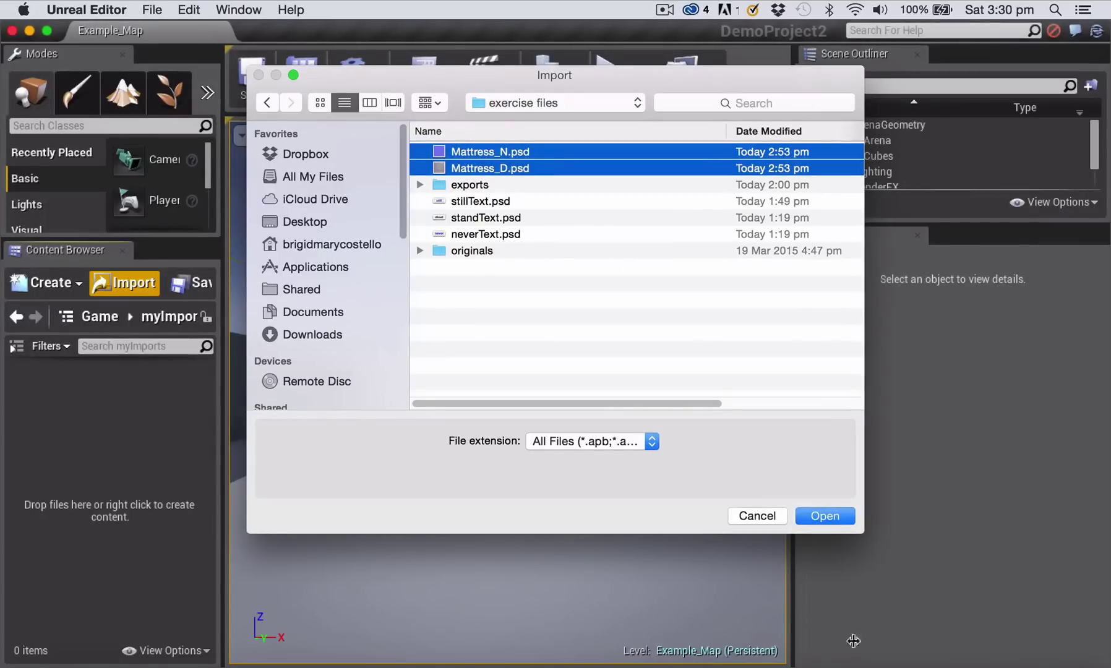
click(832, 515)
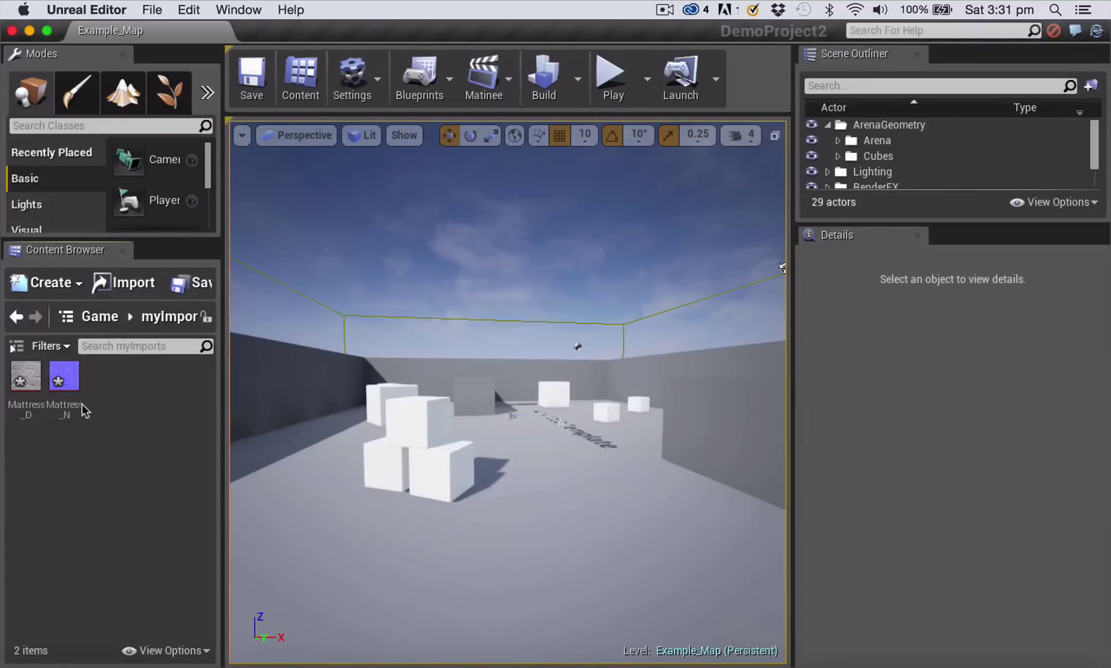
mouse_move(65, 383)
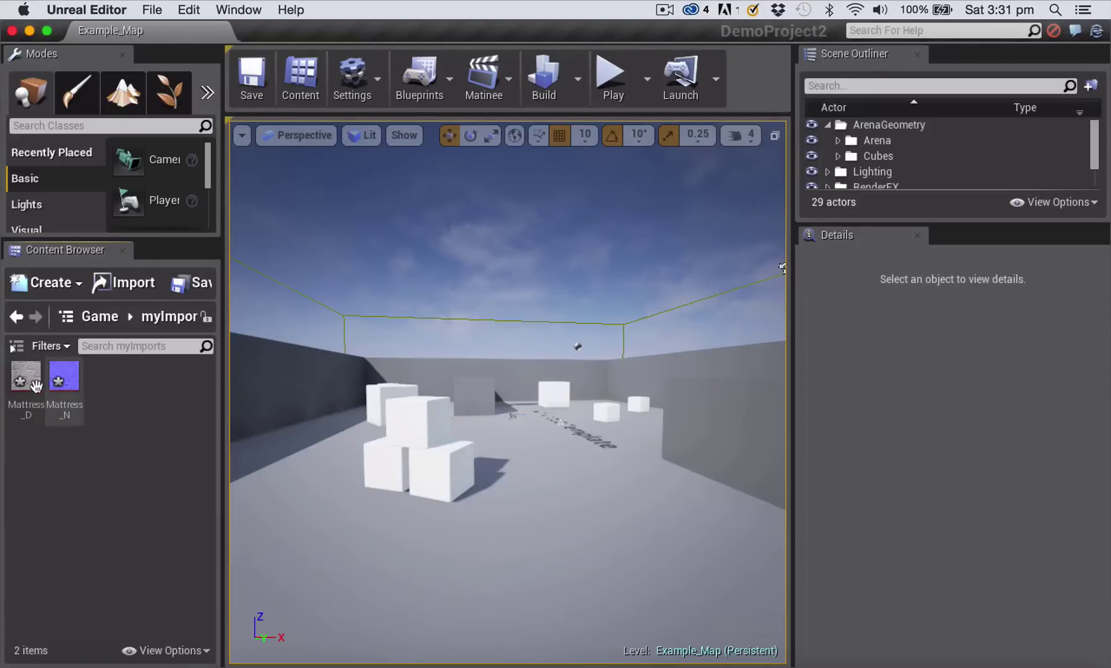
Save both the Mattress_D and Mattress_N textures, then select Mattress_D.
click(202, 286)
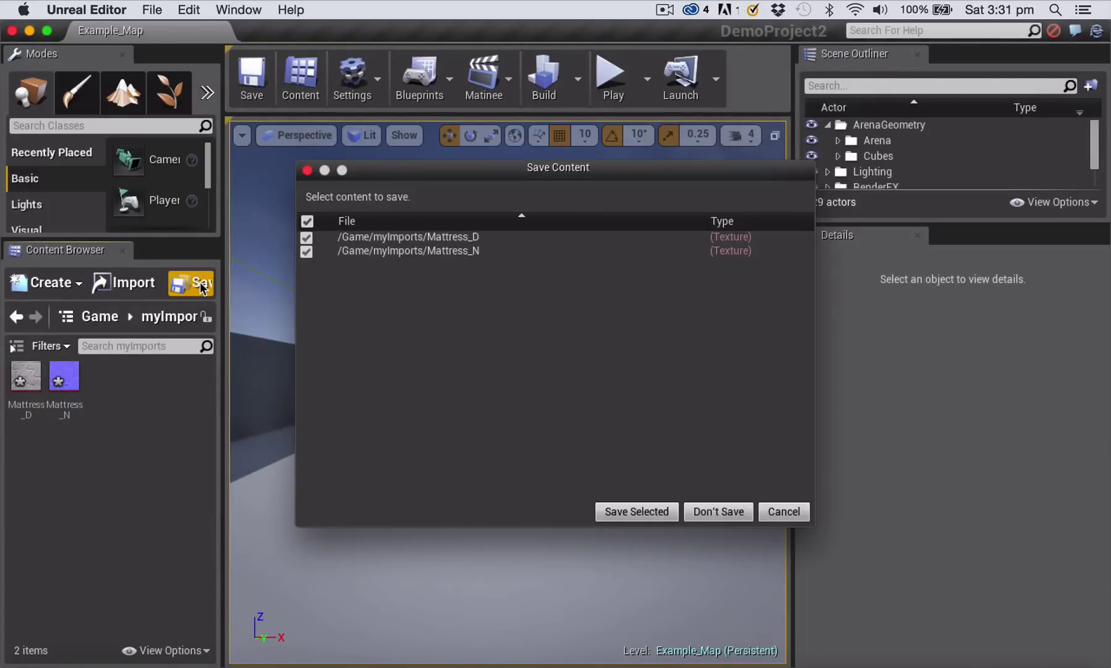
click(637, 512)
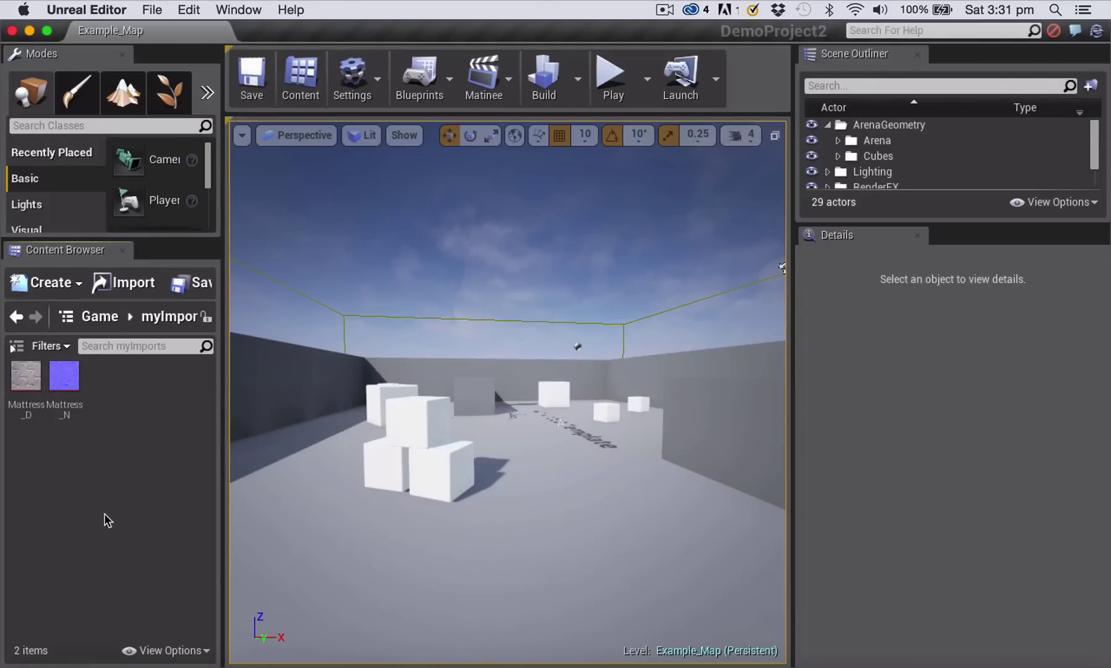
mouse_move(22, 379)
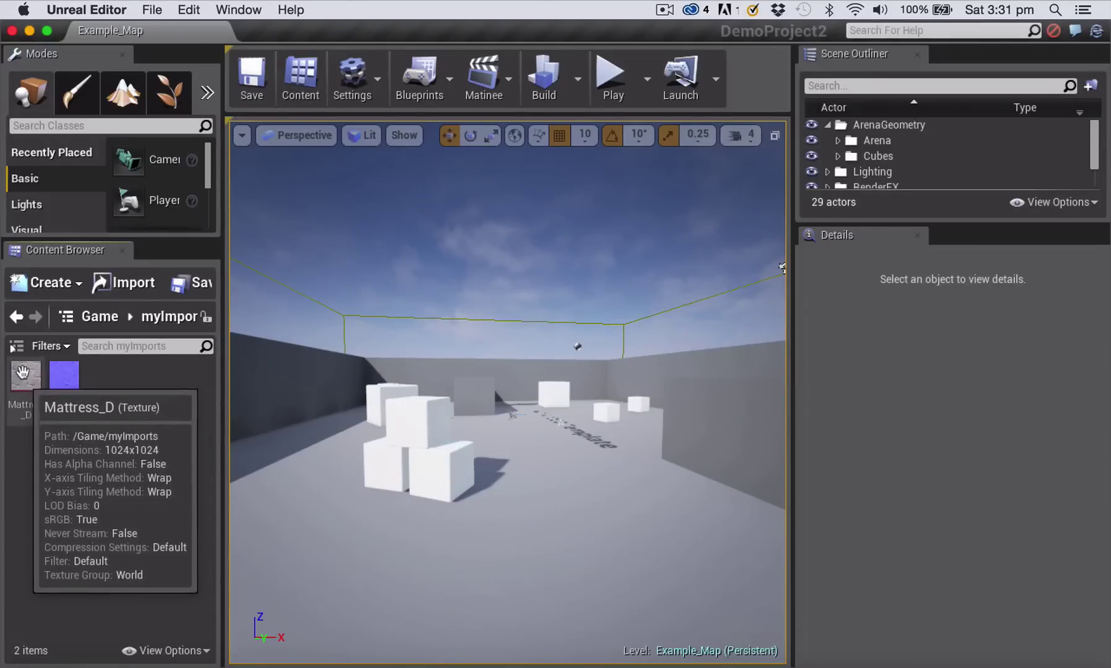
click(23, 379)
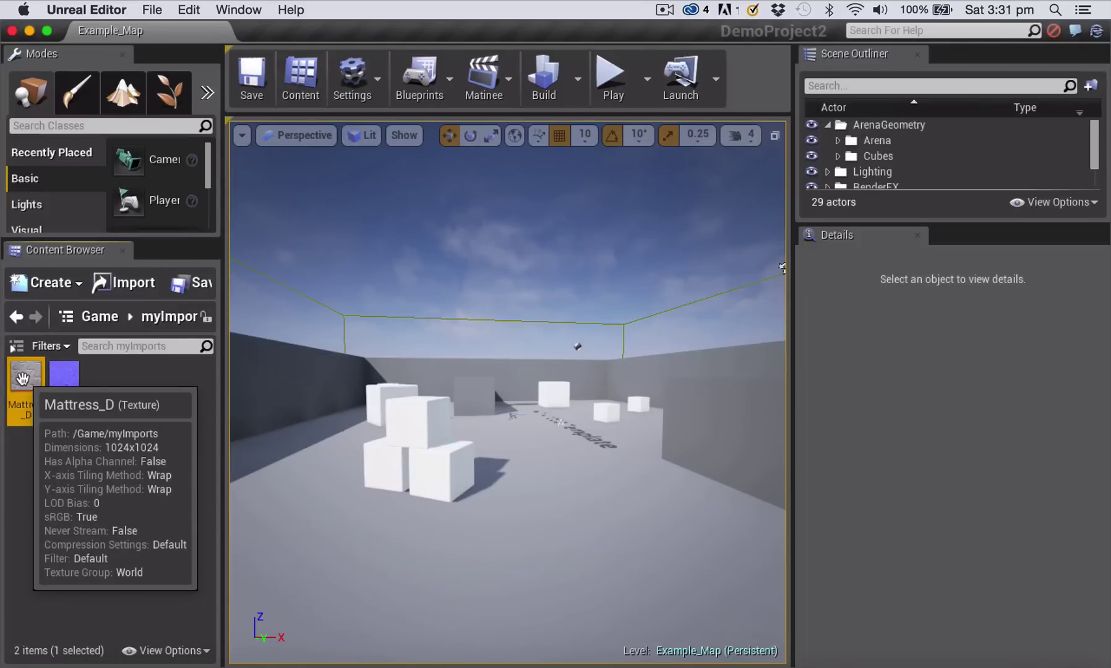
Create a material from the Mattress_D texture and name it Mattress_D_Mat.
right_click(23, 379)
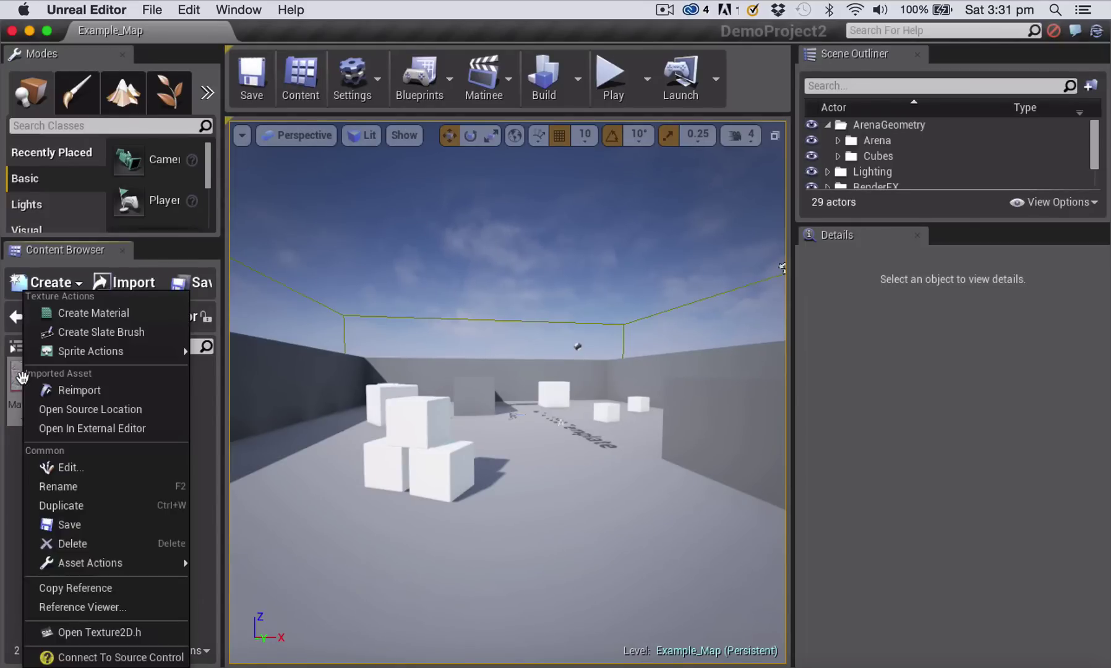
click(79, 314)
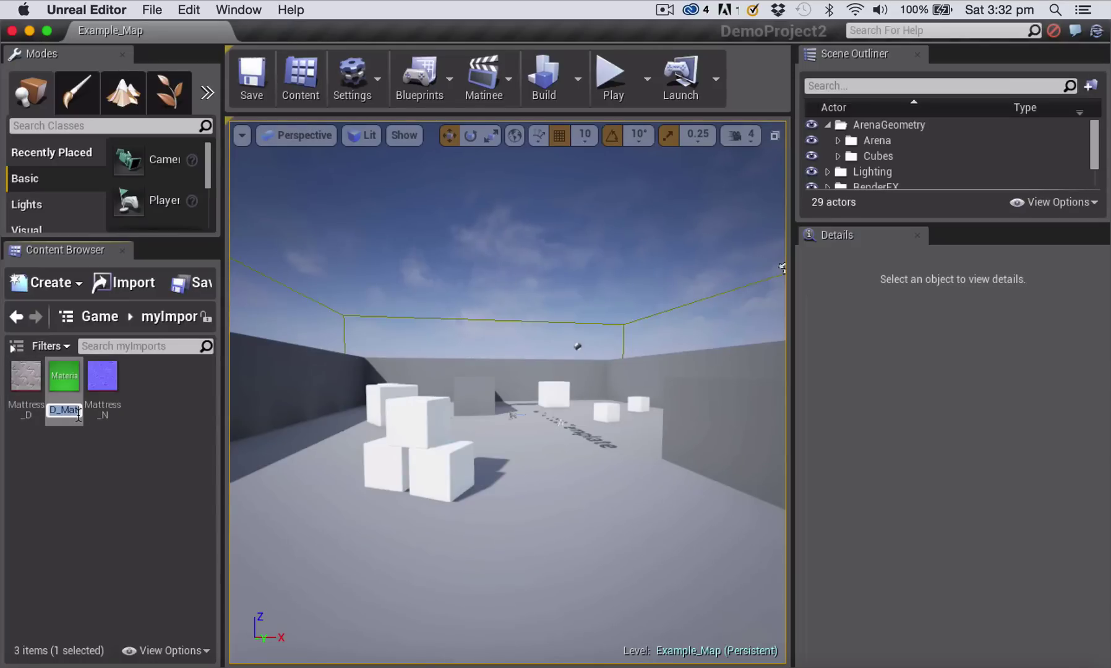
key(Return)
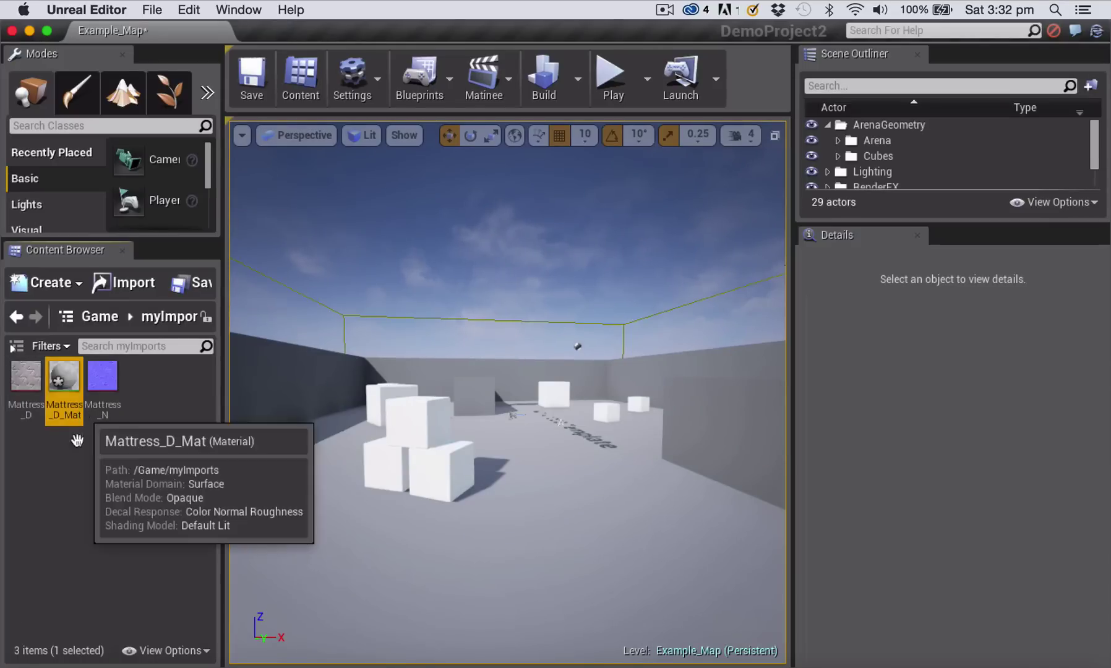
Open Mattress_D_Mat, orbit its preview sphere, and select the diffuse Texture Sample feeding Base Color.
double_click(62, 373)
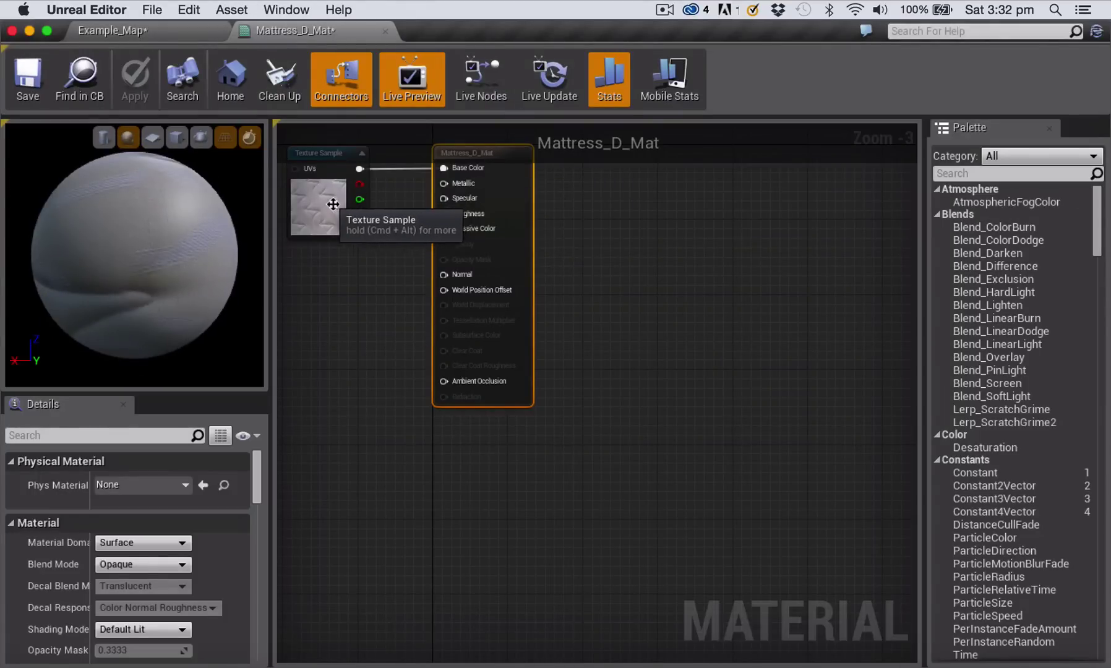
drag(134, 255, 226, 188)
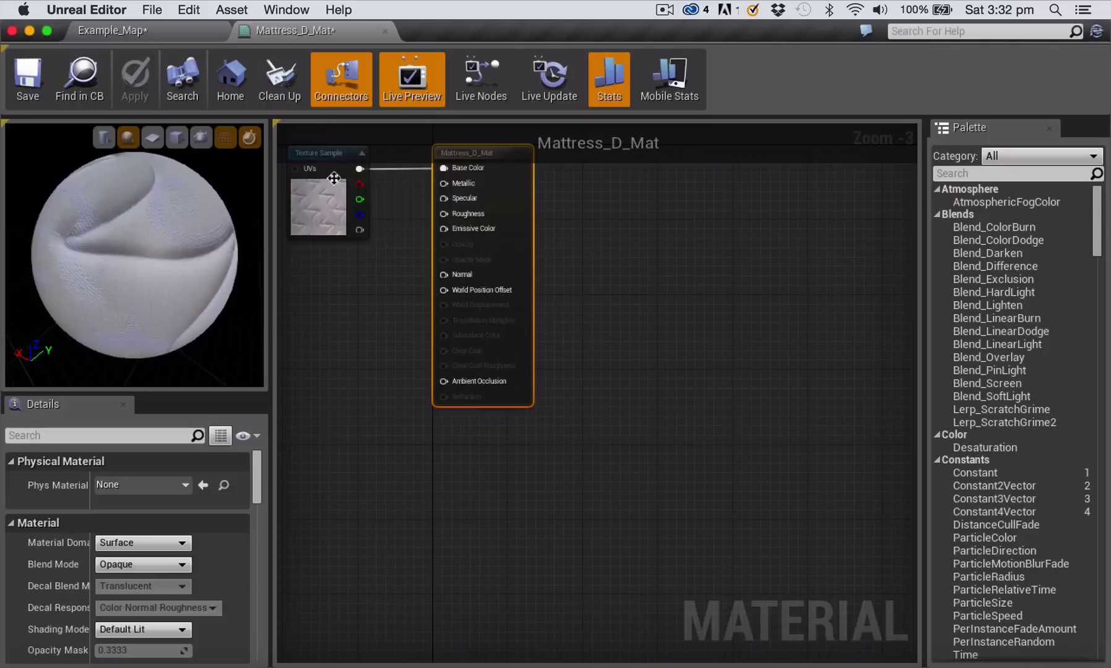
click(322, 157)
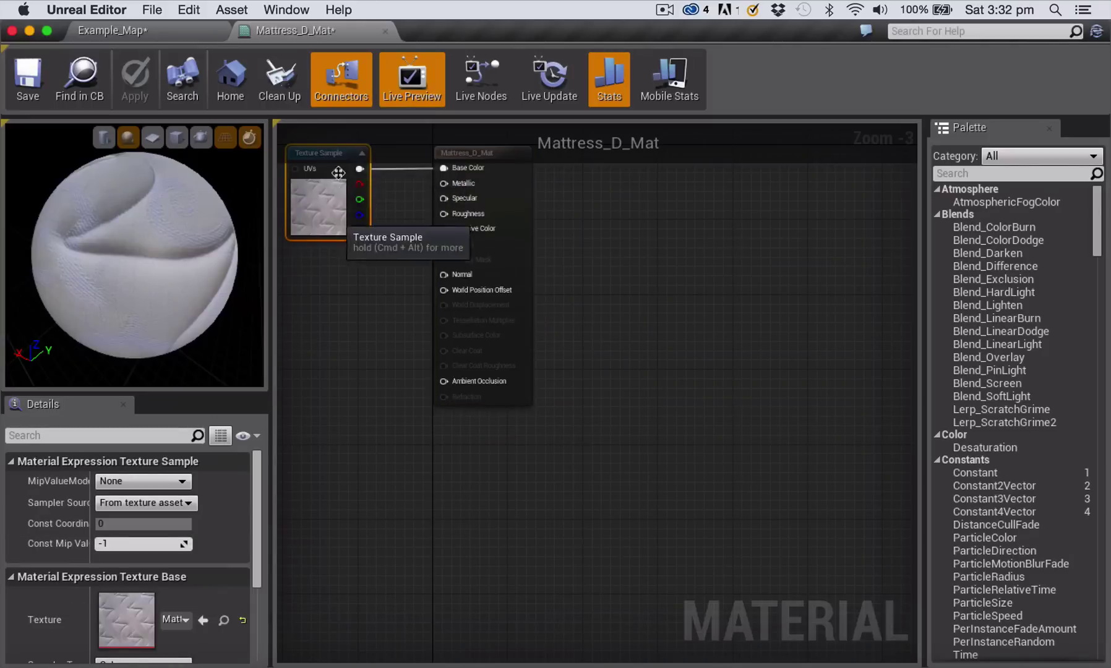
Add a Texture Sample set to Mattress_N below the first and wire it into Normal.
click(368, 330)
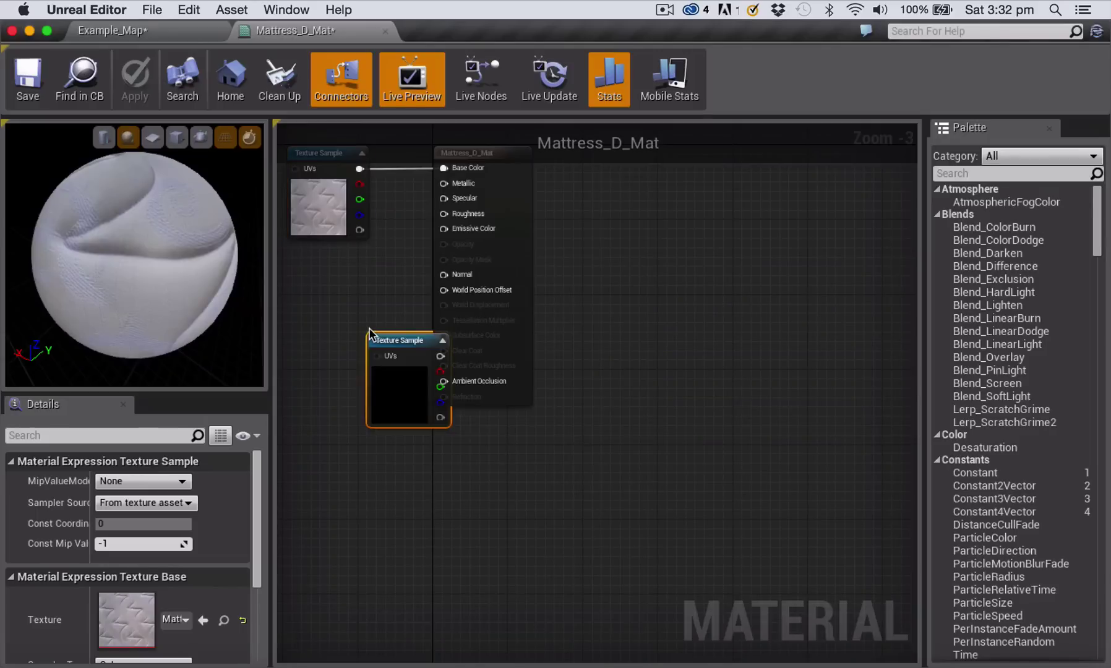
drag(401, 339, 325, 272)
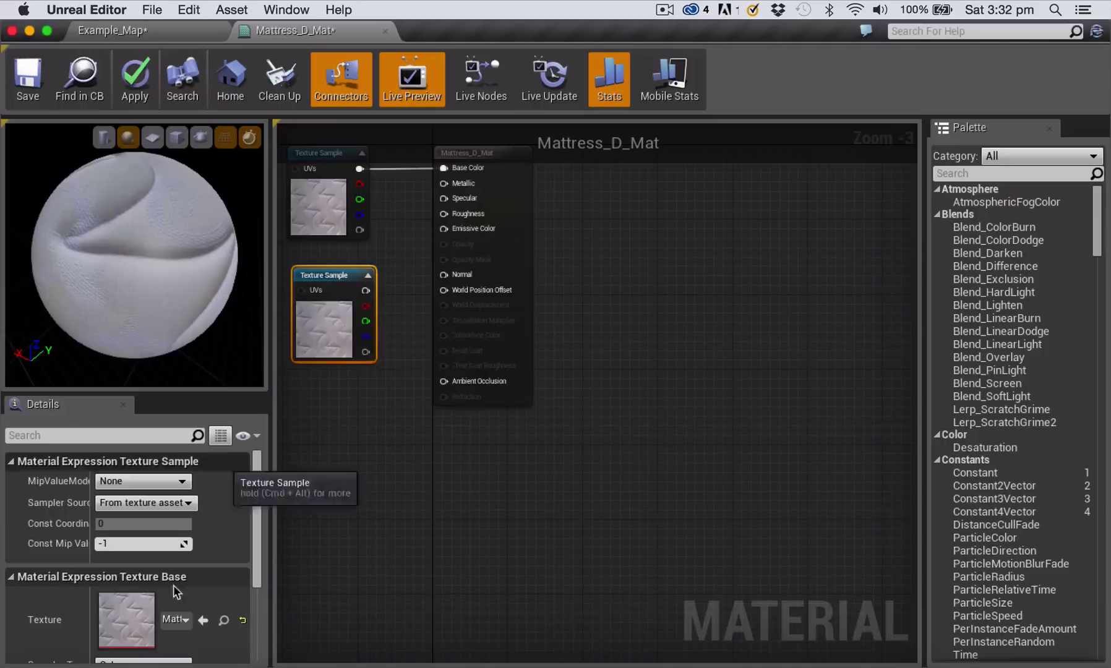
click(183, 620)
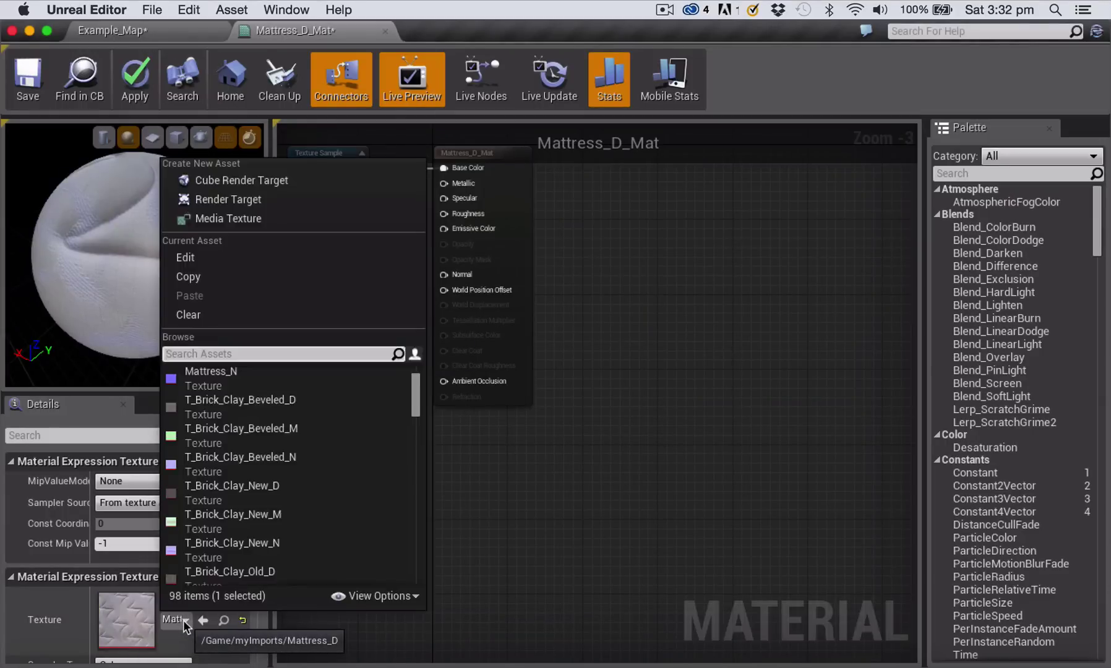
click(215, 373)
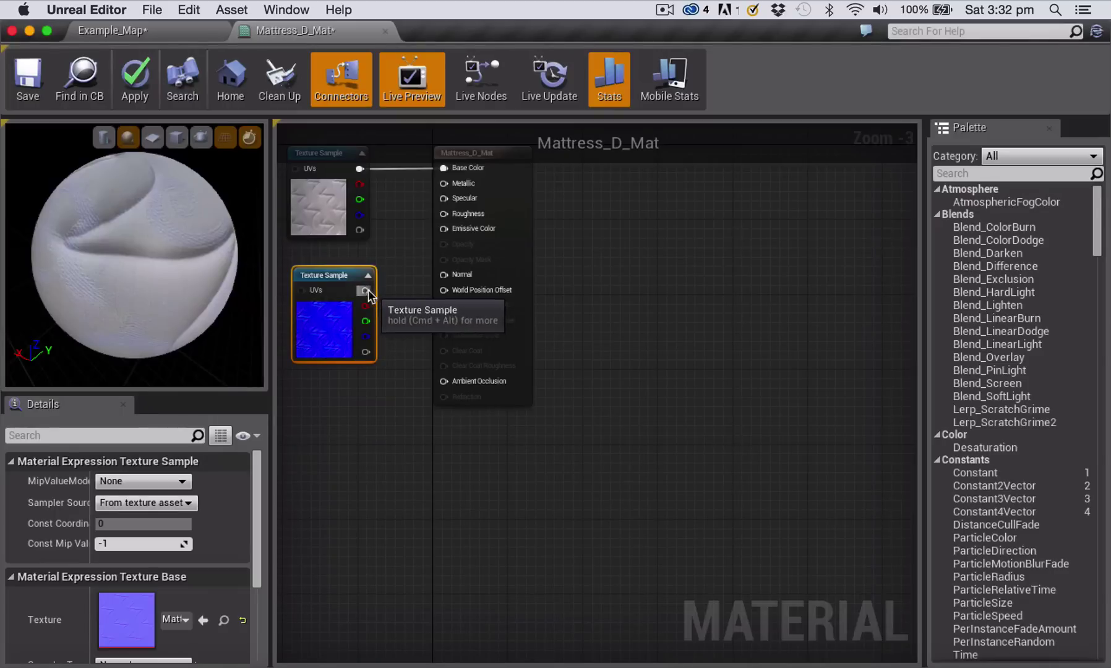
drag(366, 290, 442, 275)
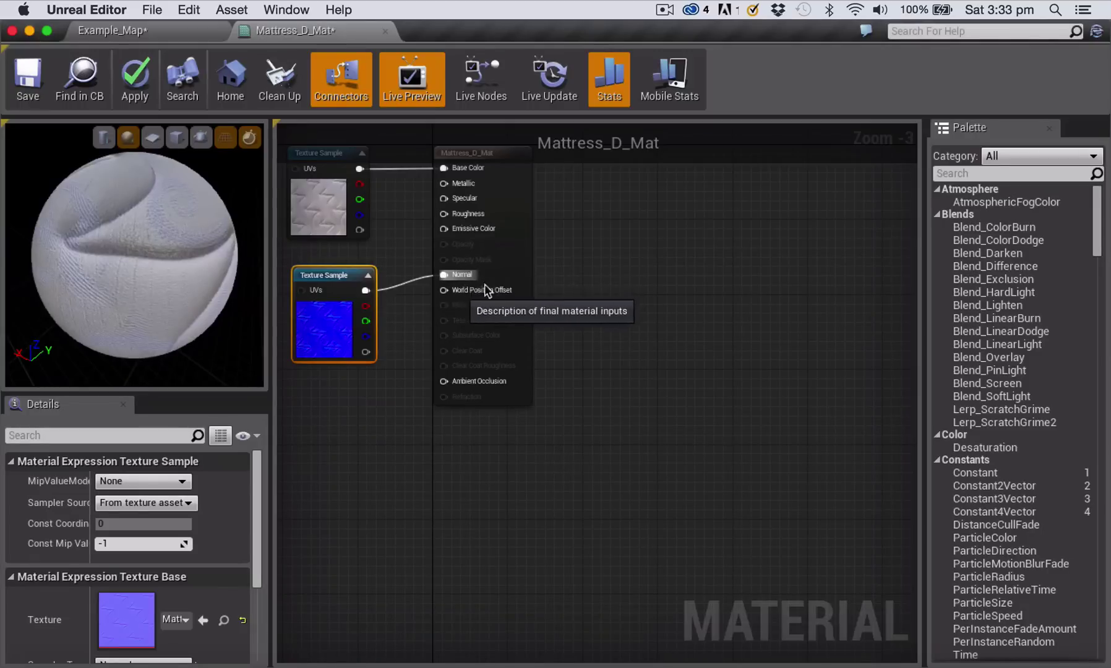
drag(133, 253, 242, 294)
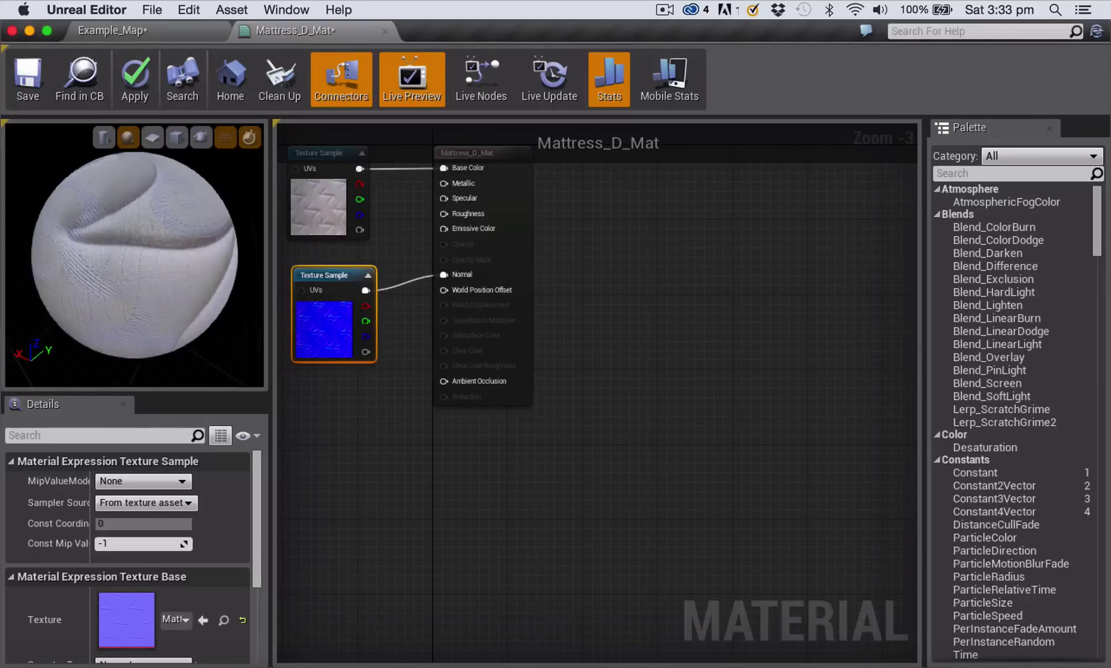
Save Mattress_D_Mat and apply it to the upper front cube, Cube03, in Example_Map.
click(28, 79)
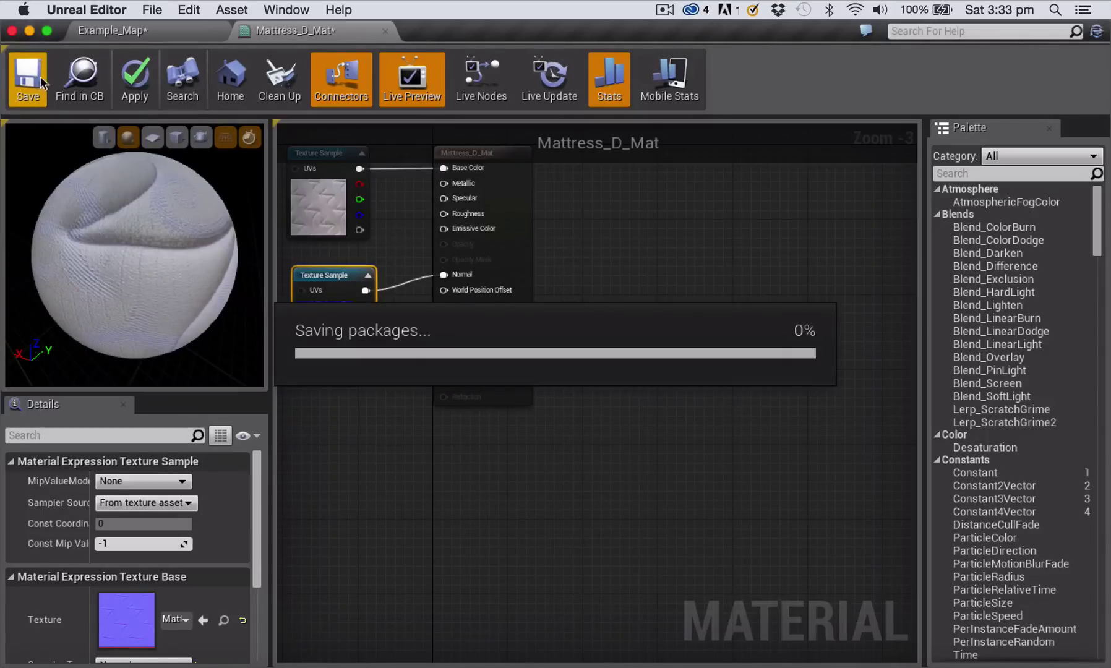
click(168, 28)
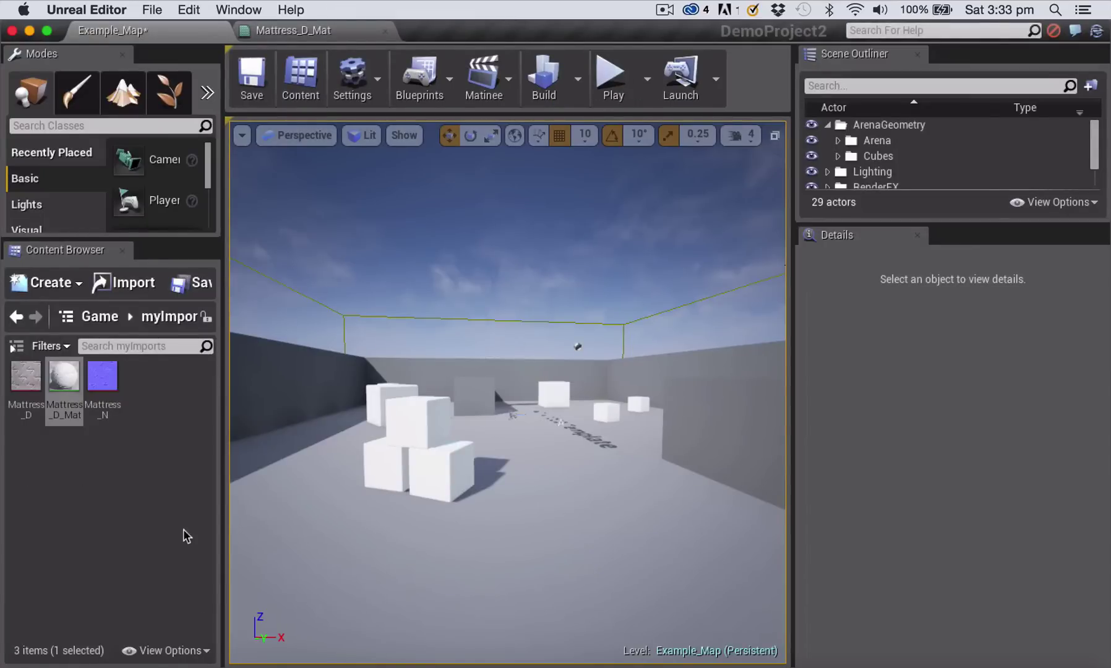
click(420, 427)
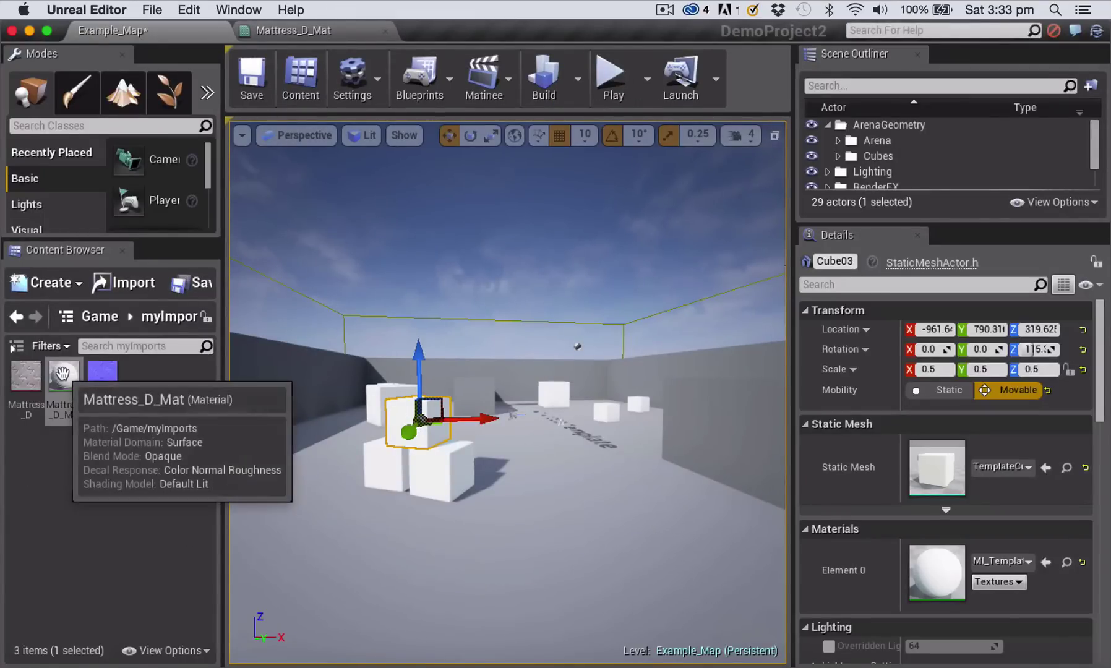
drag(64, 375, 937, 572)
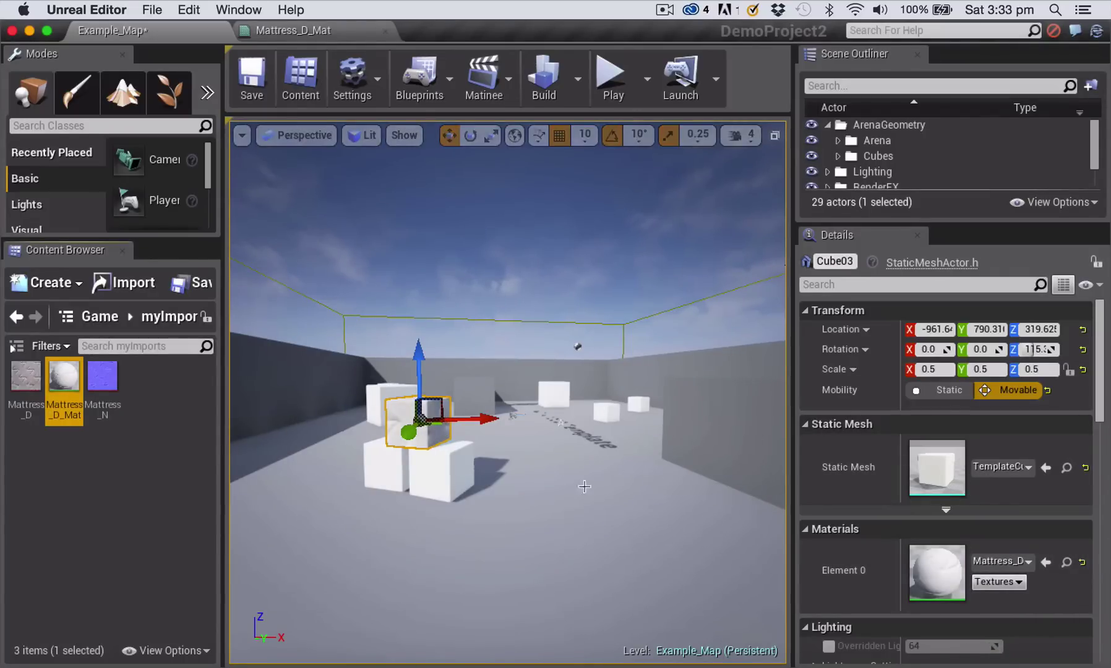
key(Escape)
scroll(476, 535, up, 3)
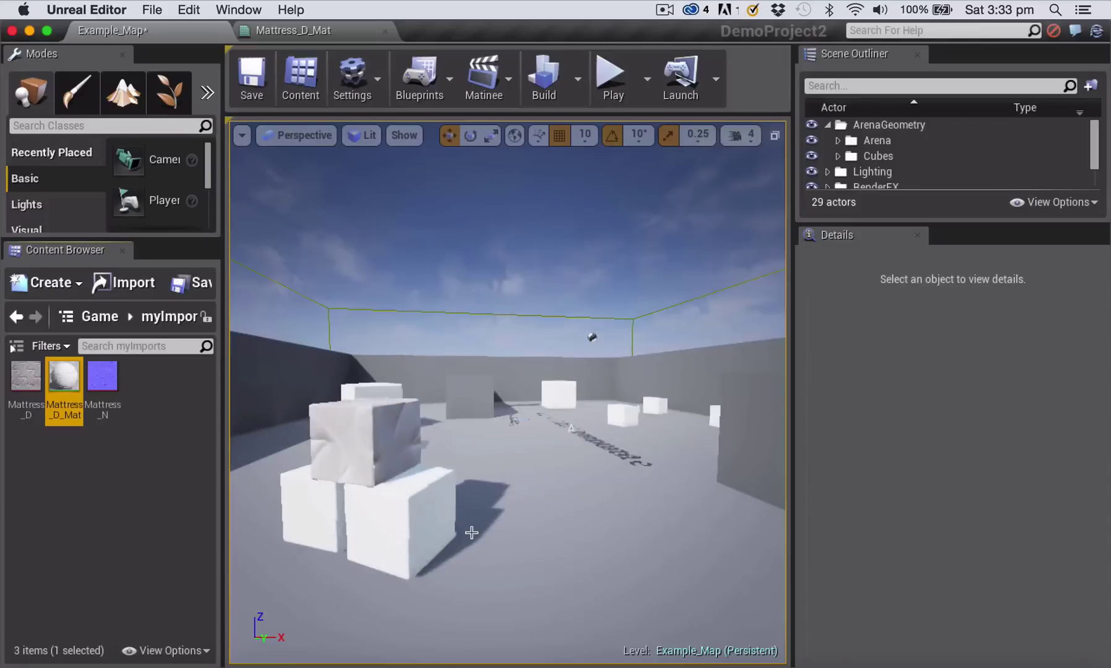
scroll(470, 531, up, 2)
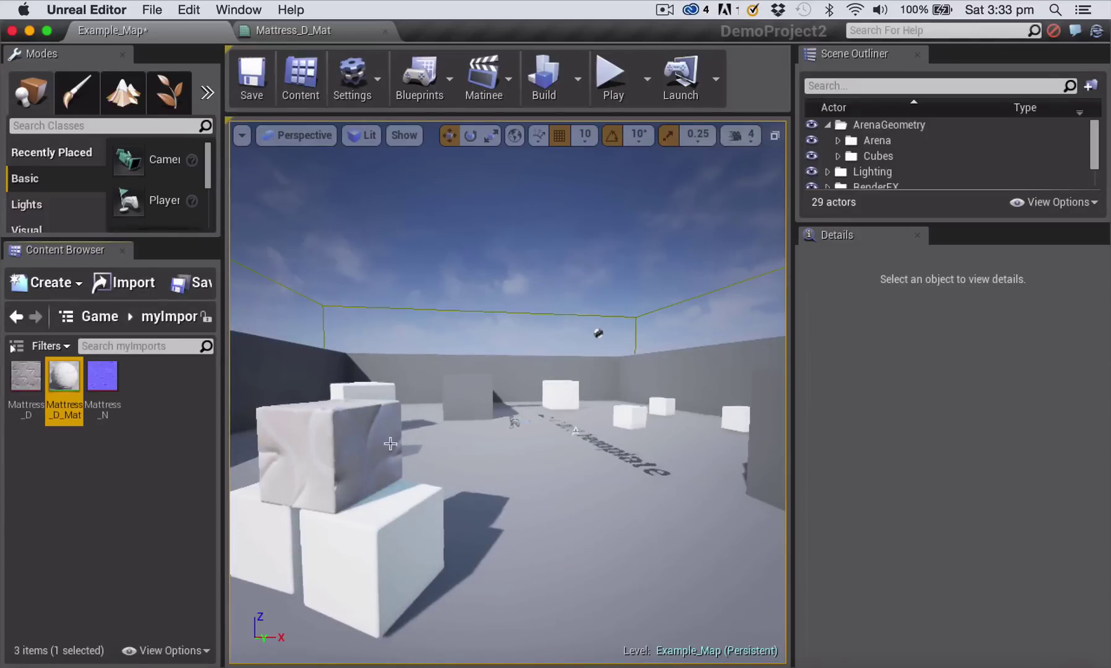